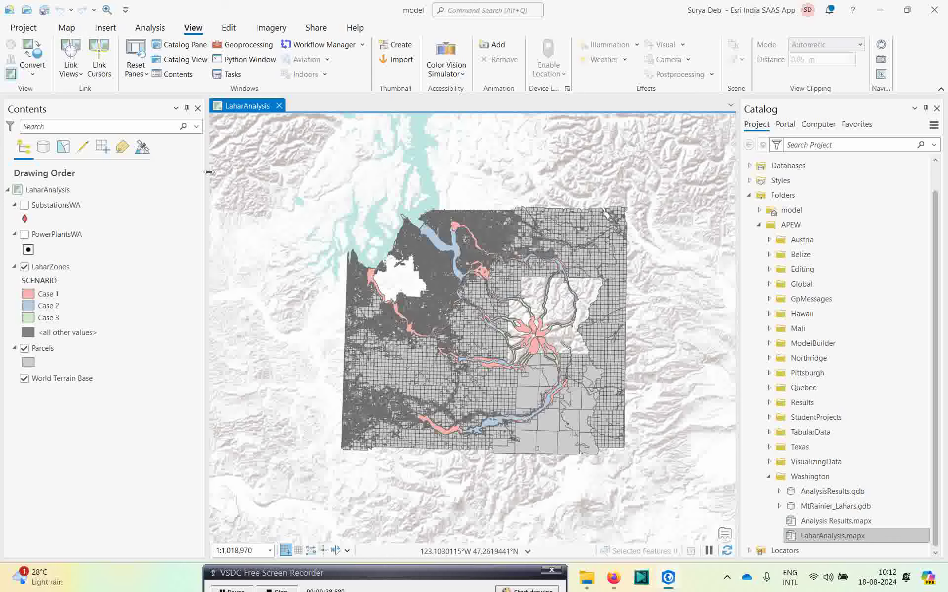
Zoom the map in on the full parcels and lahar zones area, and return to the Explore tool.
drag(280, 168, 678, 491)
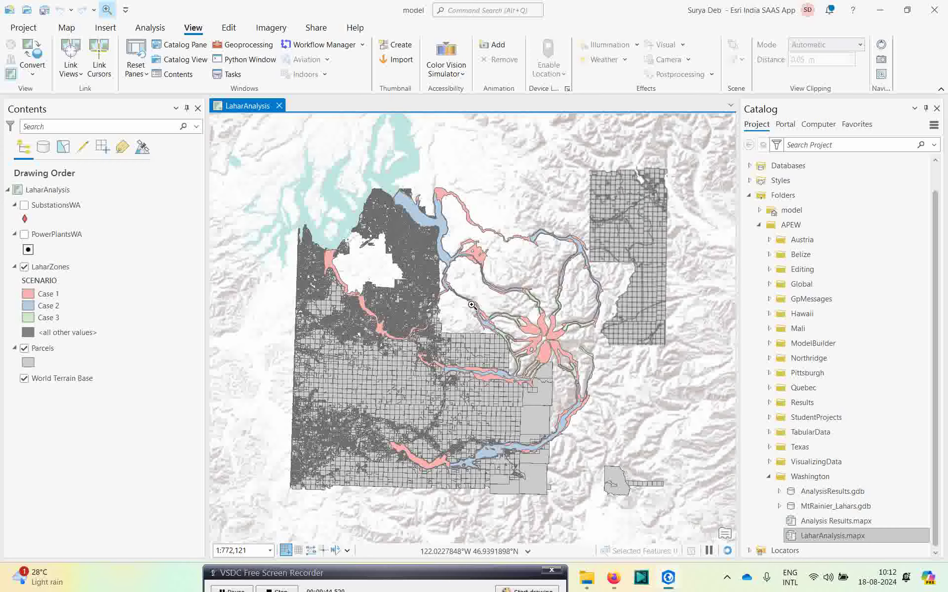
click(70, 29)
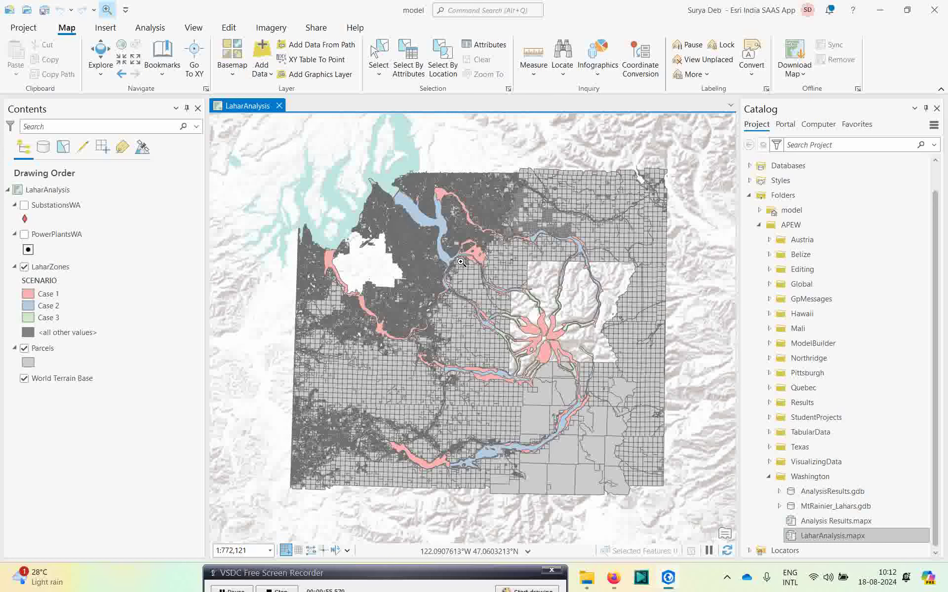
click(101, 56)
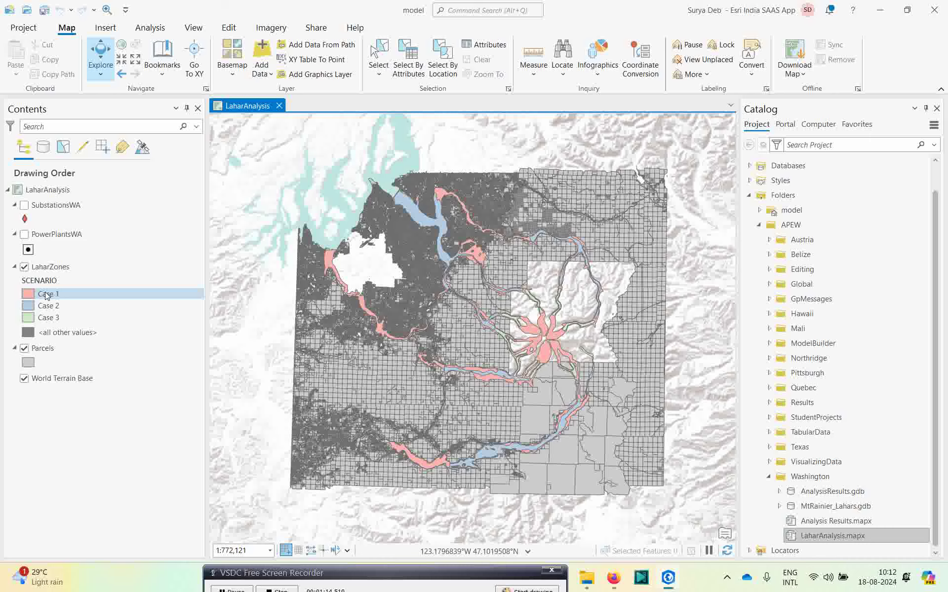
Toggle the SubstationsWA and PowerPlantsWA layers on and back off to preview them on the map.
click(23, 206)
click(23, 206)
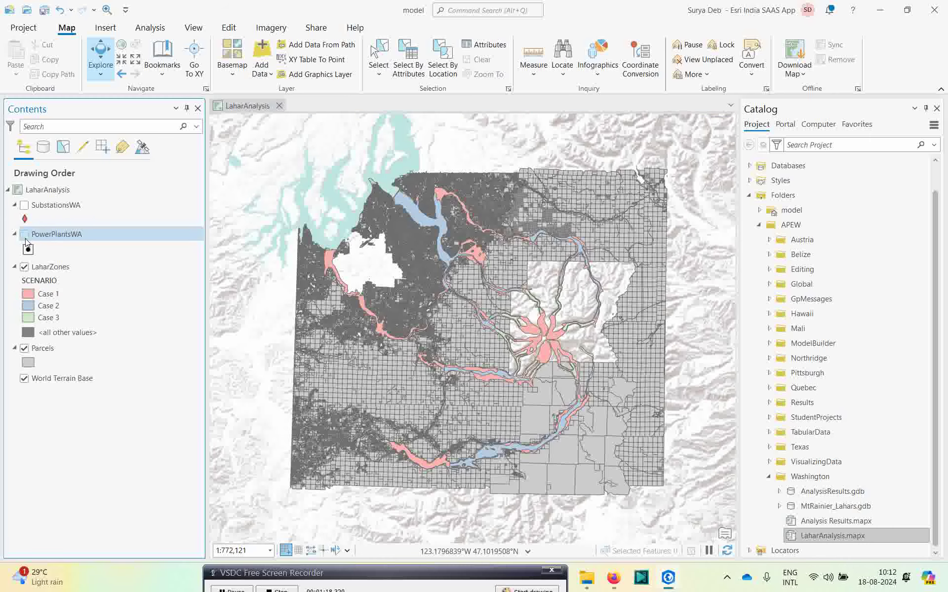
click(24, 235)
click(24, 235)
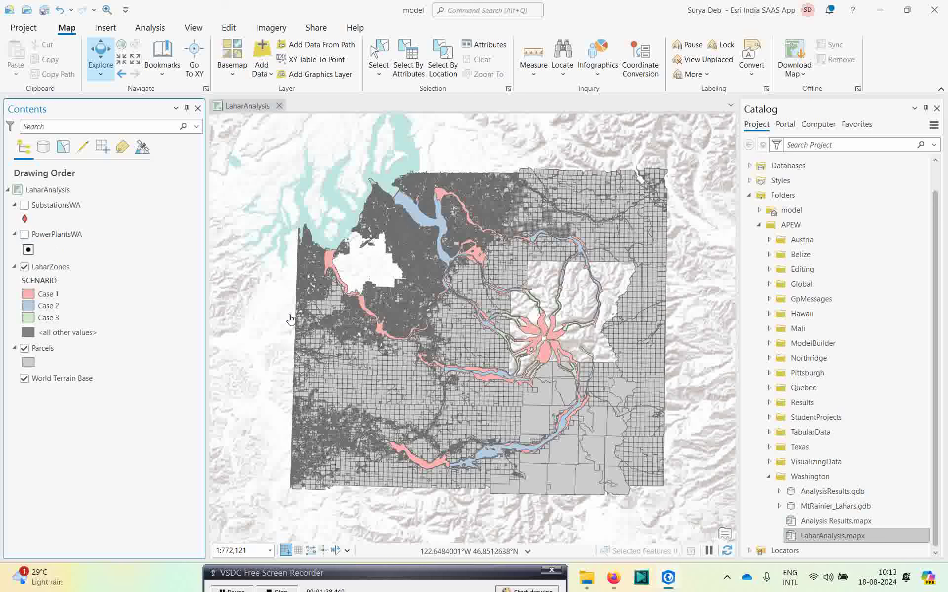
drag(346, 573, 199, 579)
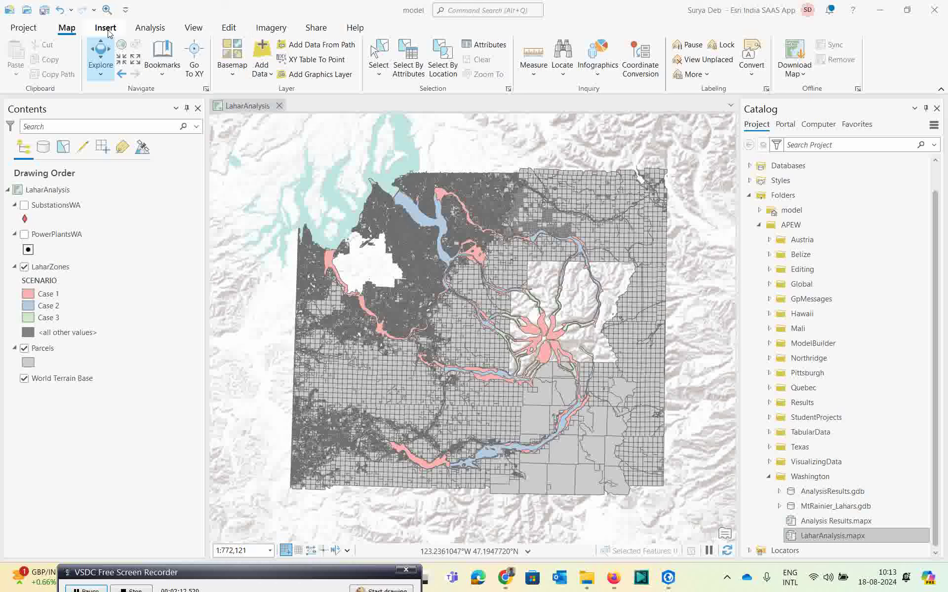
click(192, 29)
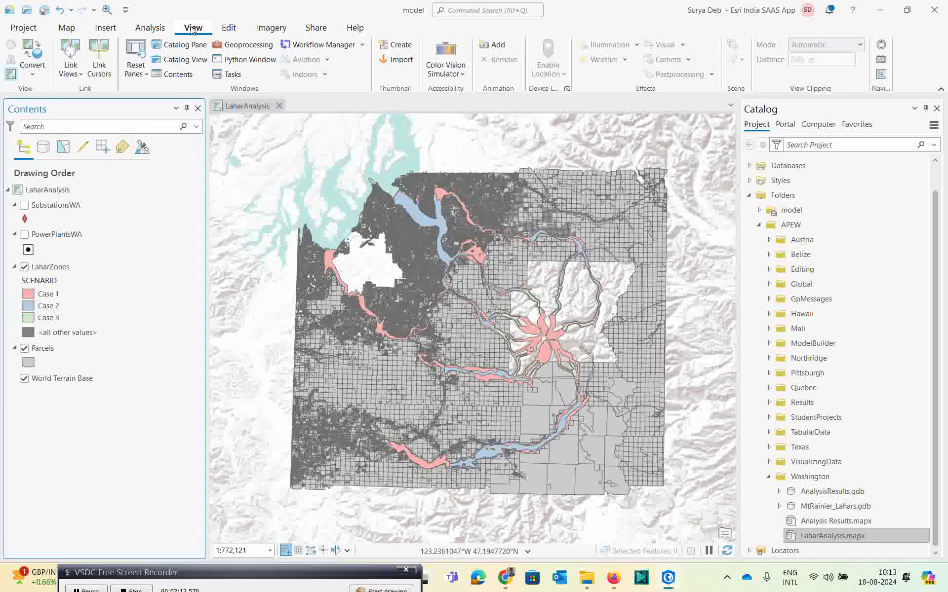
Open the geoprocessing environment settings and start browsing for a new scratch workspace.
click(147, 31)
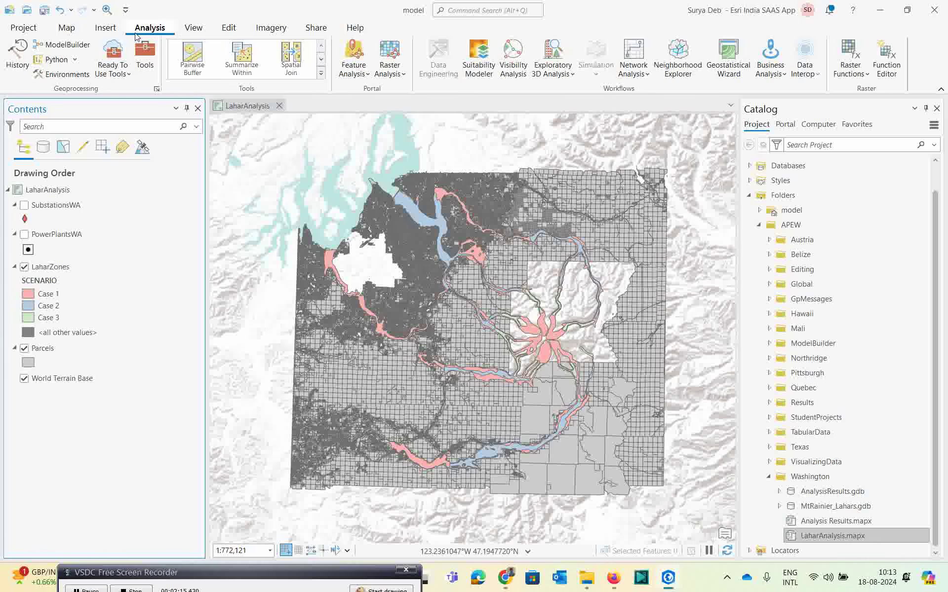
click(68, 75)
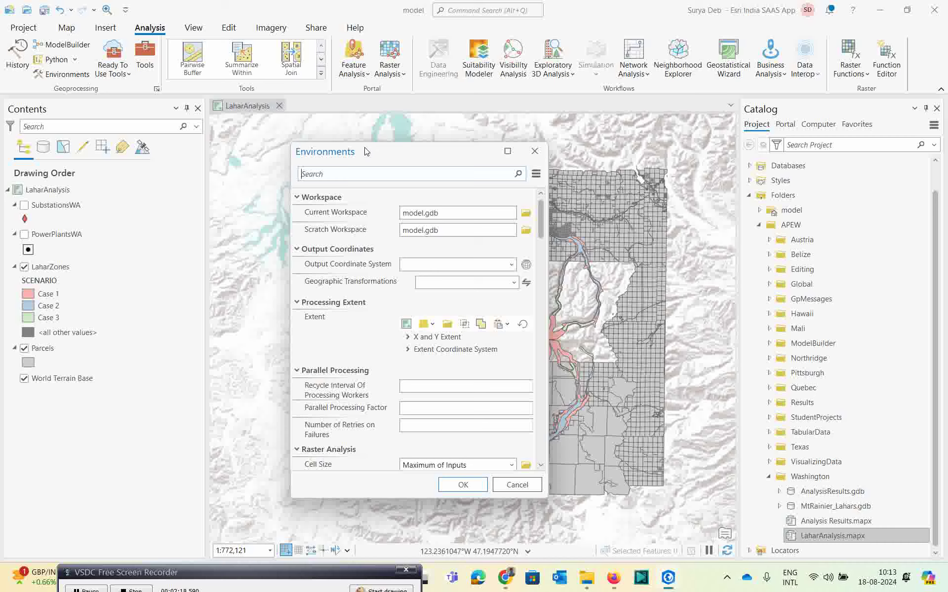
drag(394, 155, 442, 152)
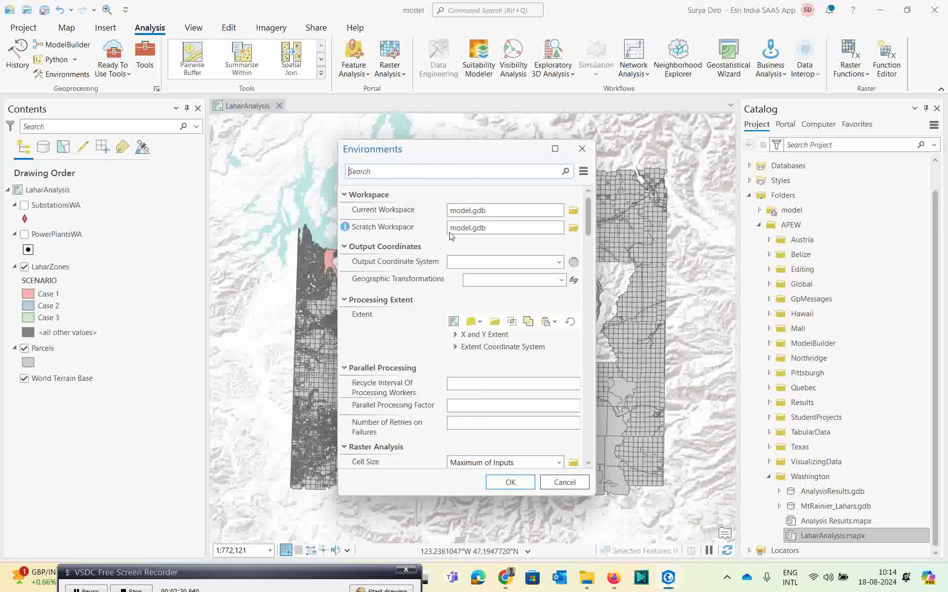
click(572, 229)
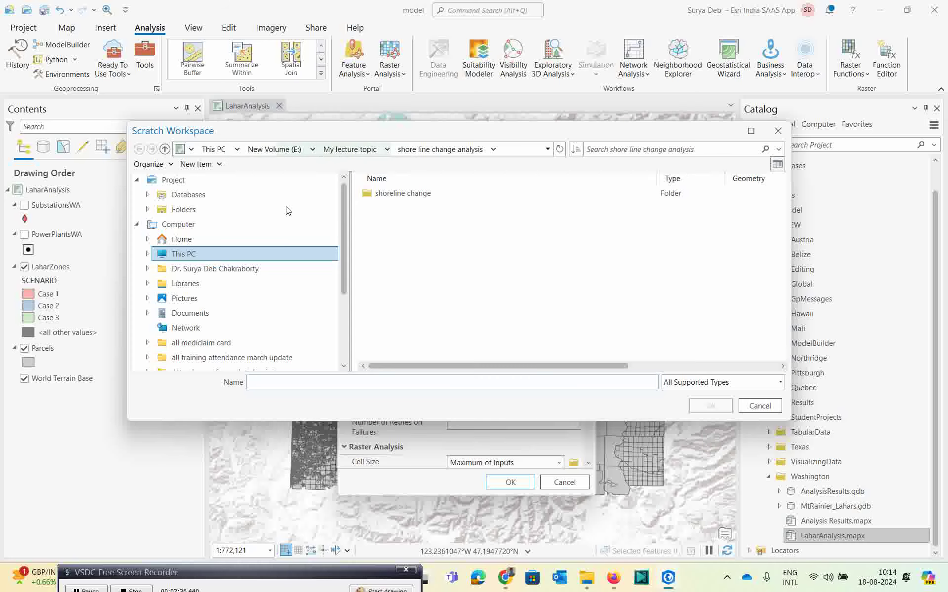
Browse on the C: drive through old laptop system backup, All ESRI training, APEW Training, APEW 2024 and APEW_14.0_Apr23_StudentData to the APEW folder.
click(194, 255)
click(382, 195)
double_click(382, 195)
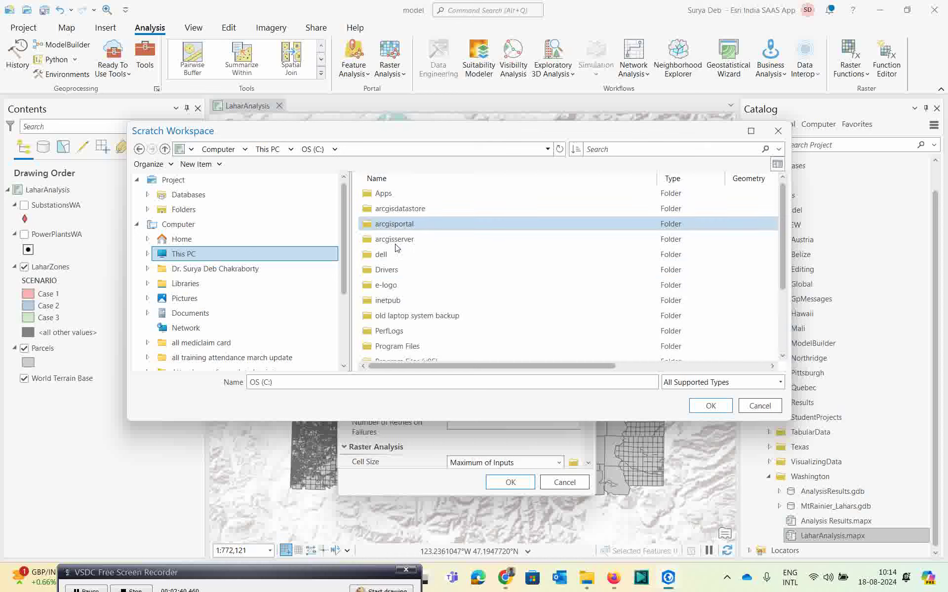
double_click(395, 315)
double_click(385, 208)
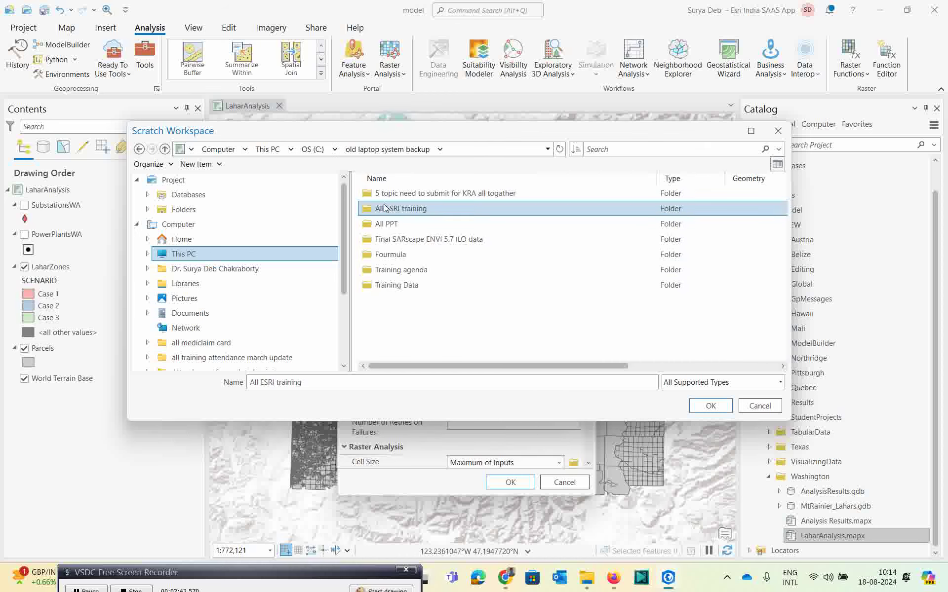
double_click(388, 210)
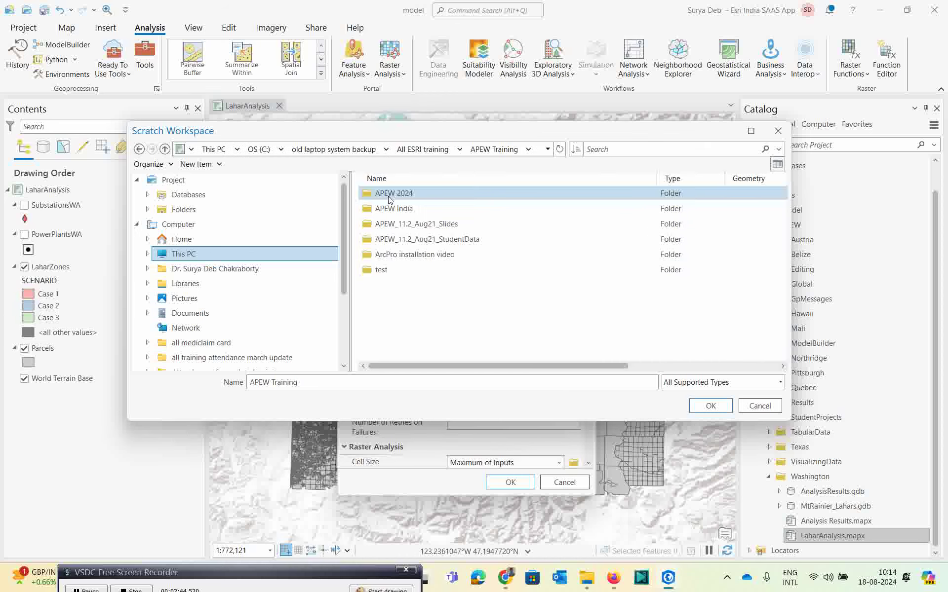
double_click(390, 209)
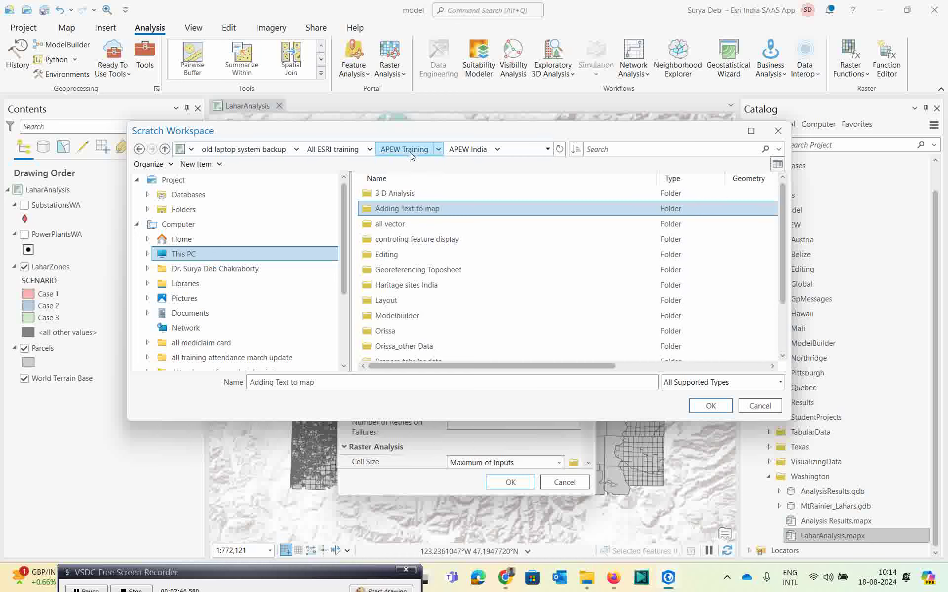
click(387, 150)
double_click(400, 193)
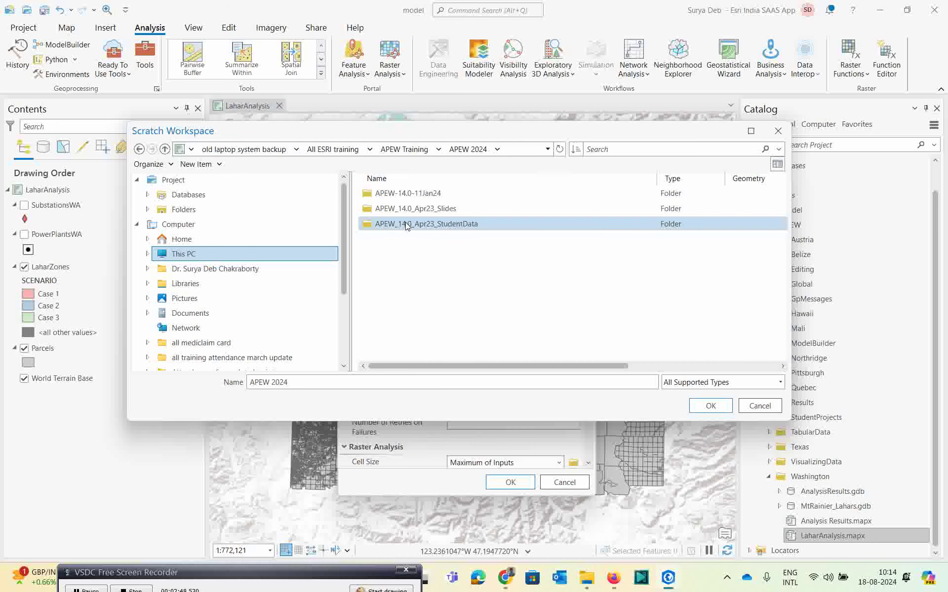
double_click(404, 224)
double_click(390, 196)
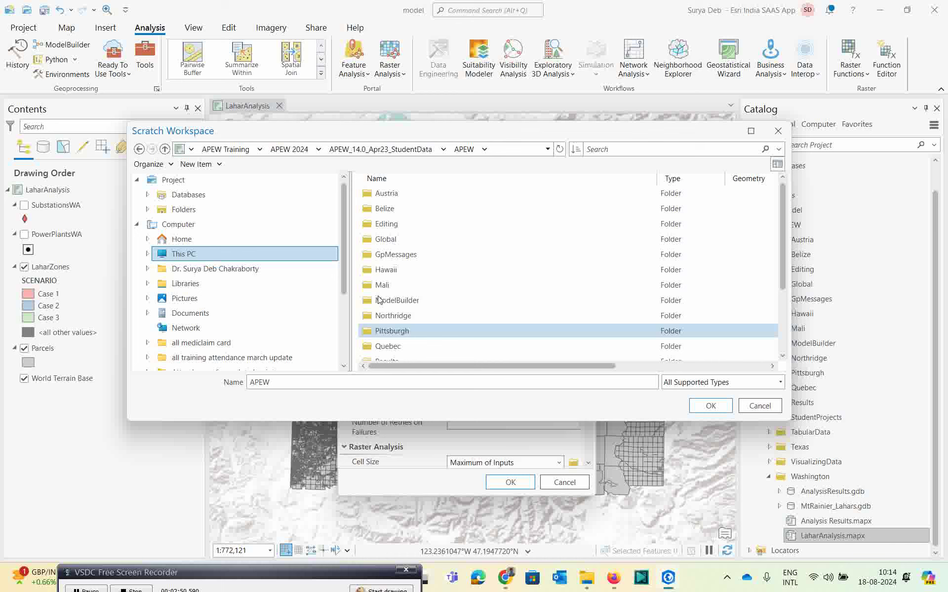
Set the scratch workspace to MtRainier_Lahars.gdb in the Washington folder, and read the Scratch Workspace help.
drag(786, 275, 786, 325)
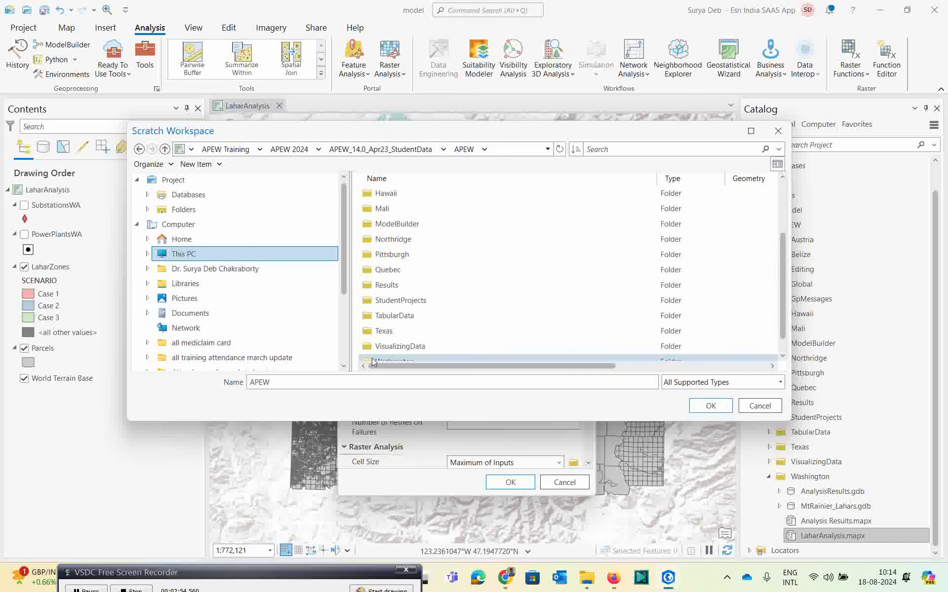
scroll(399, 296, down, 1)
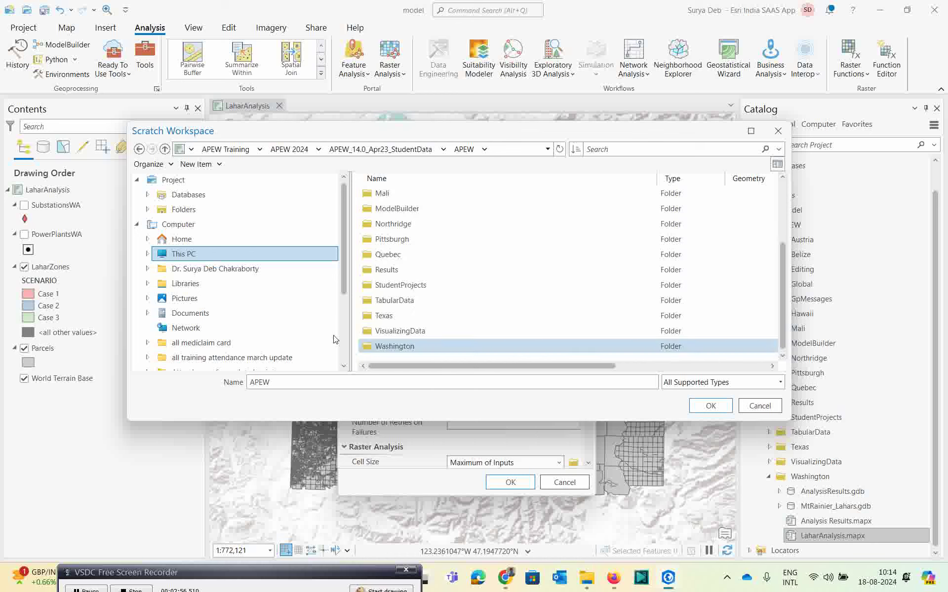
double_click(400, 347)
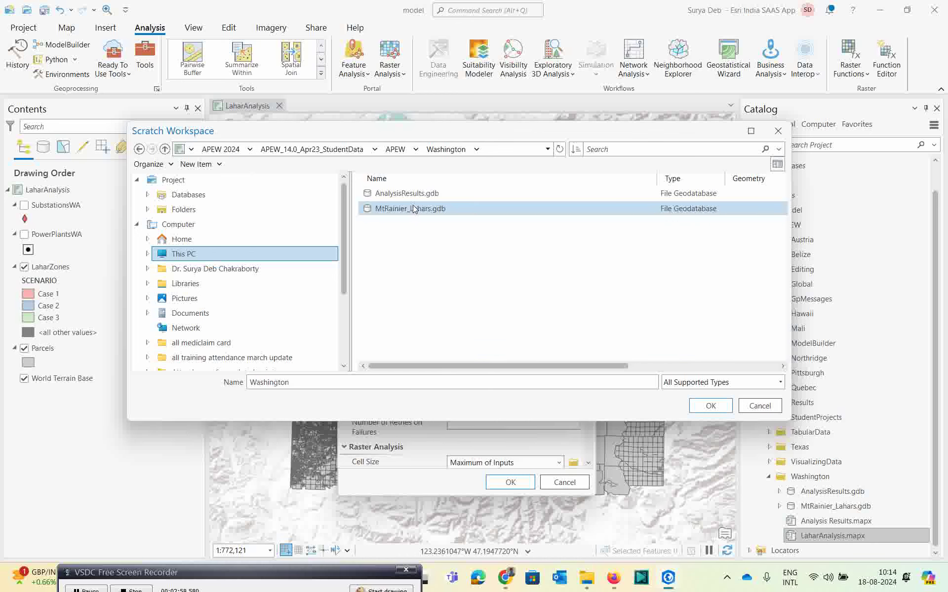
click(408, 194)
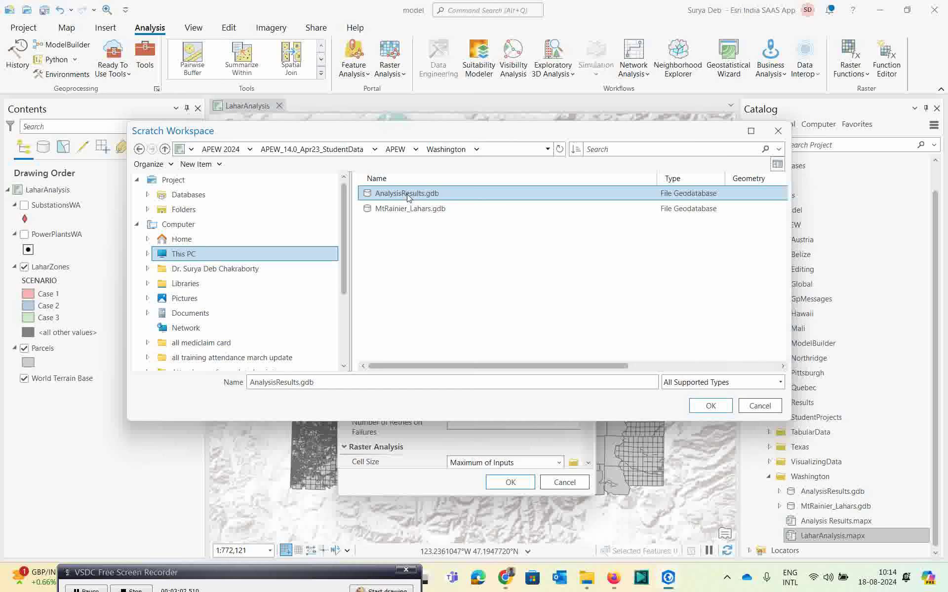
click(409, 210)
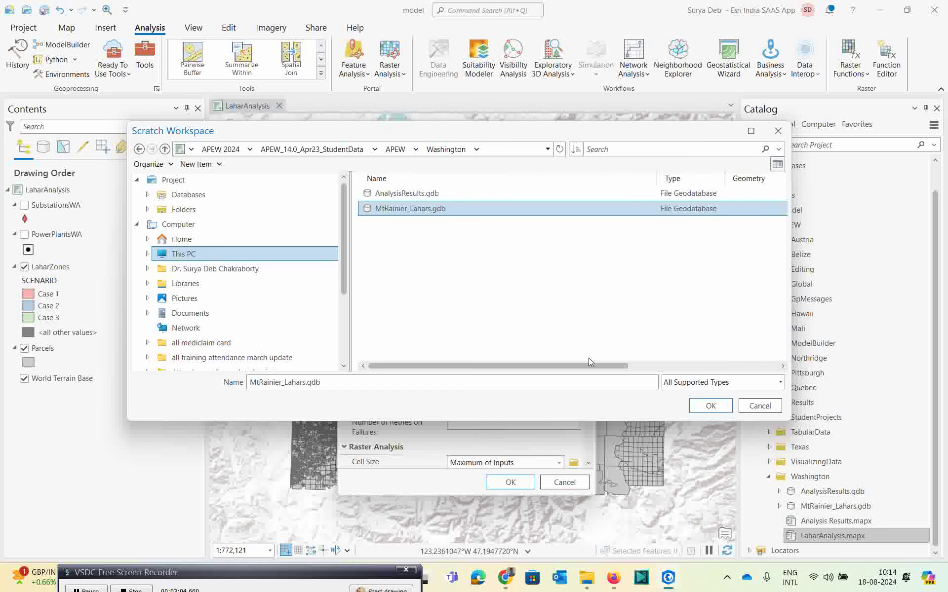
click(708, 407)
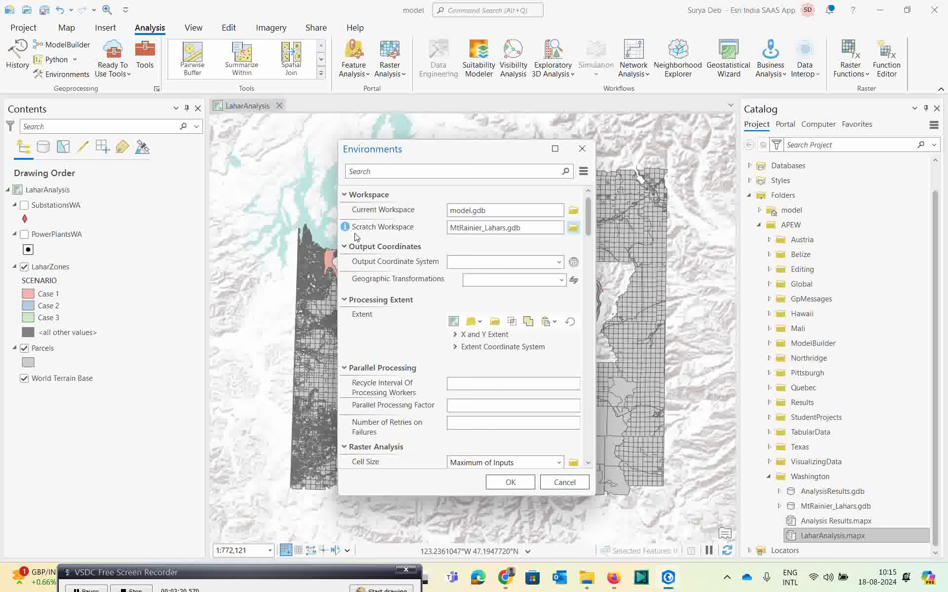
mouse_move(347, 227)
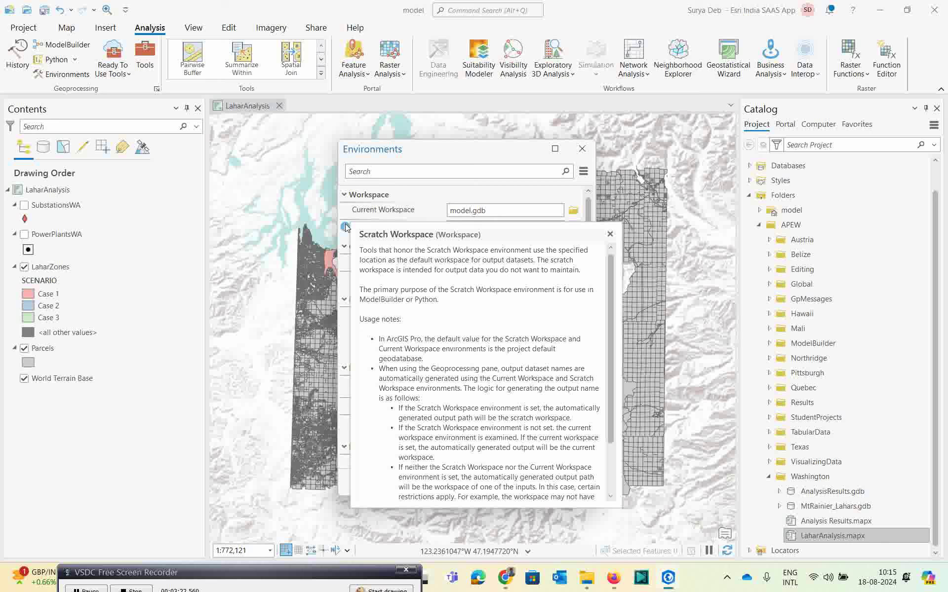
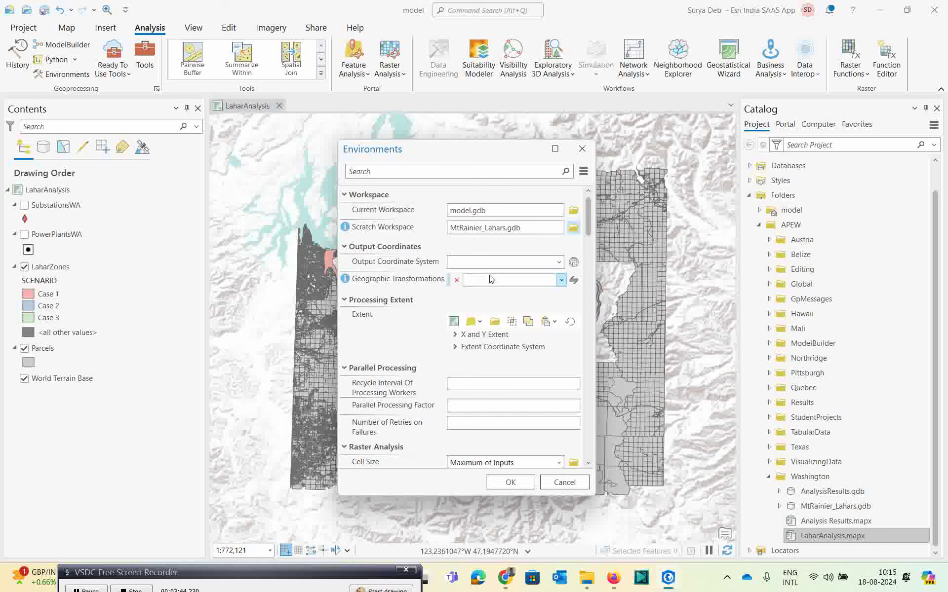
Set the output coordinate system to Current Map [LaharAnalysis] and the processing extent to the Parcels layer, and apply the environment settings.
click(558, 263)
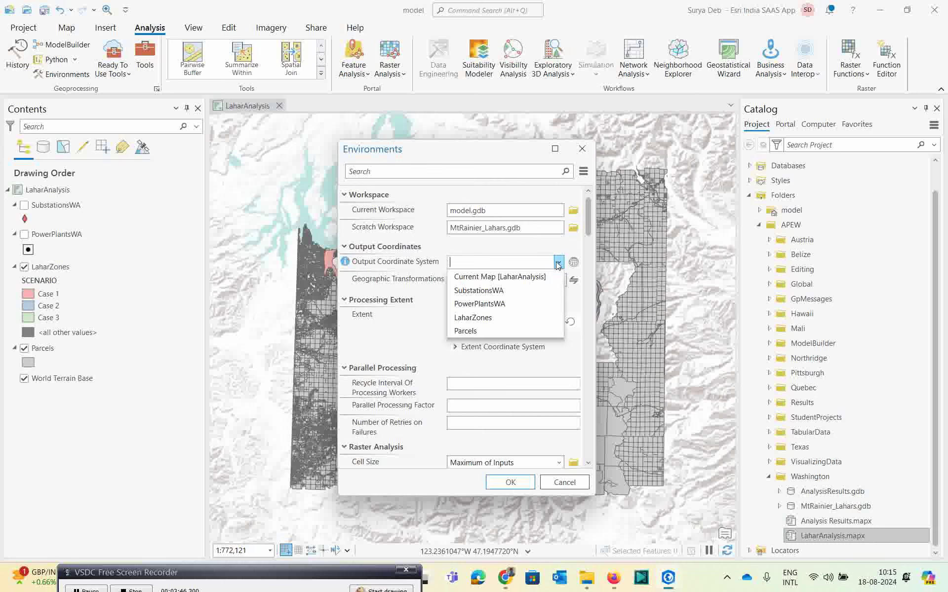
click(480, 278)
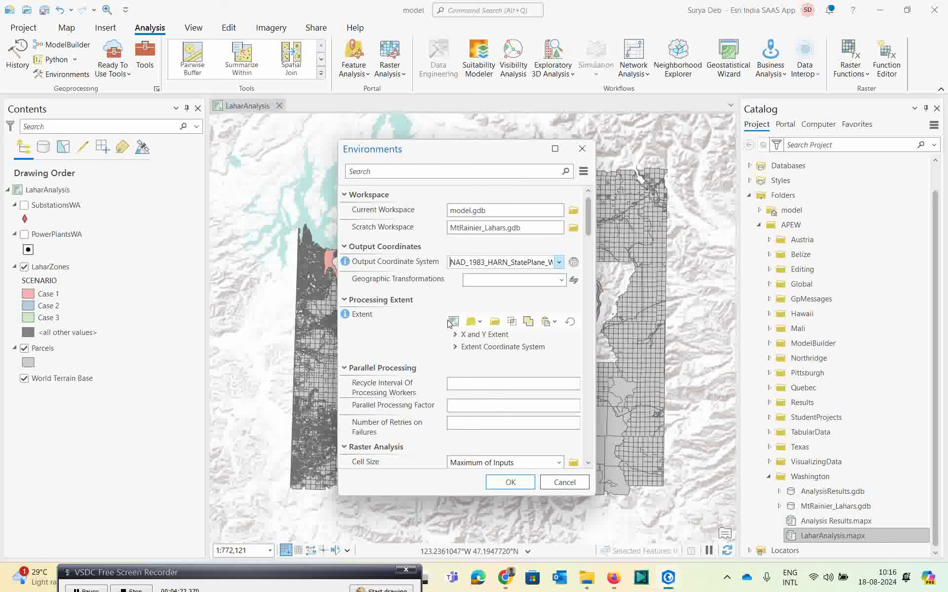
click(480, 324)
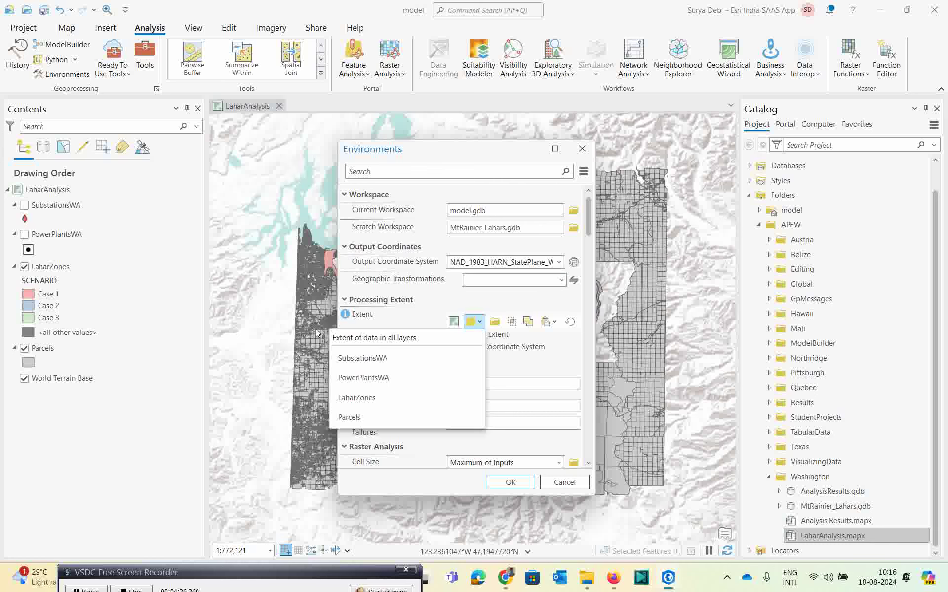
click(355, 418)
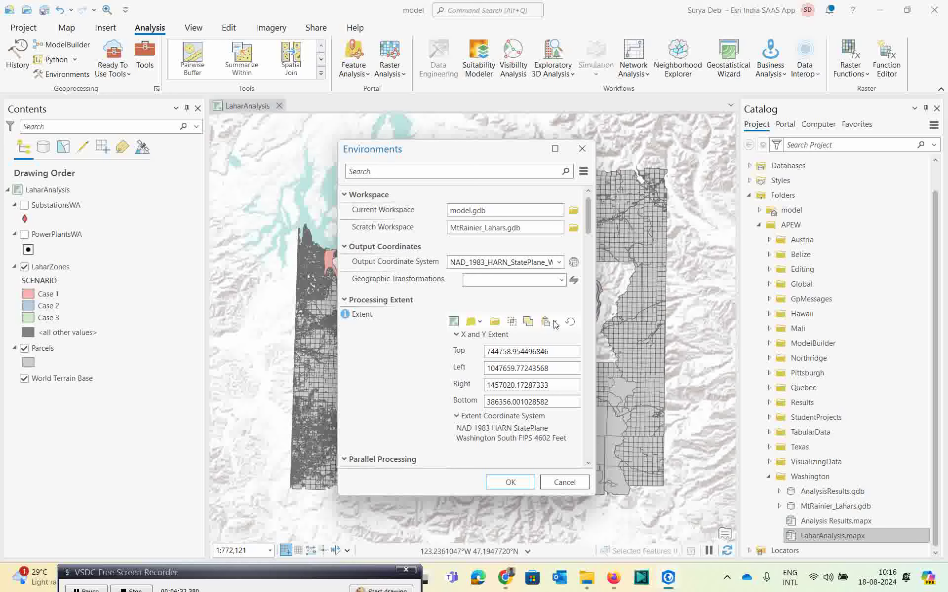
scroll(592, 230, down, 5)
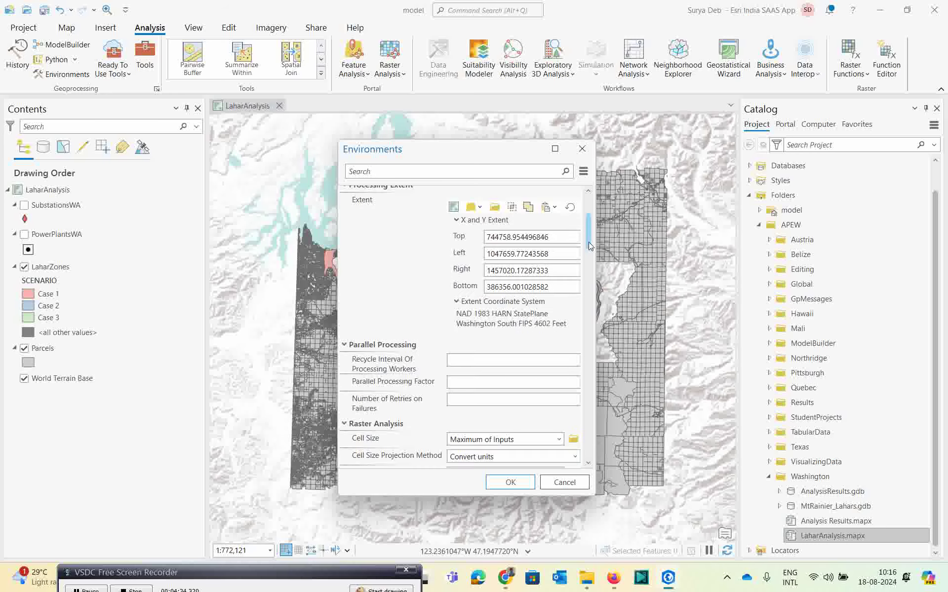
mouse_move(589, 241)
mouse_down()
mouse_move(593, 467)
mouse_move(580, 277)
mouse_move(591, 222)
mouse_move(593, 247)
mouse_up()
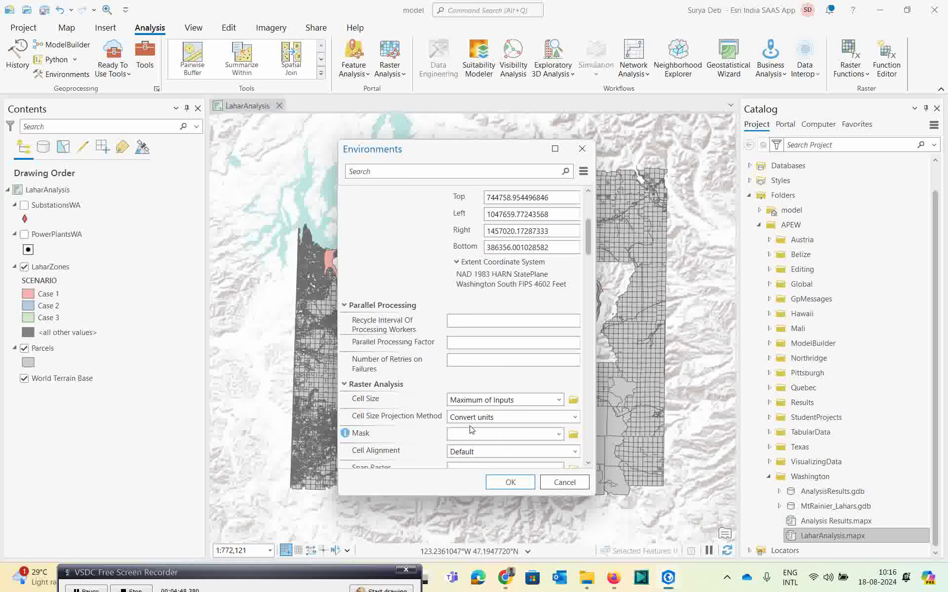
click(506, 484)
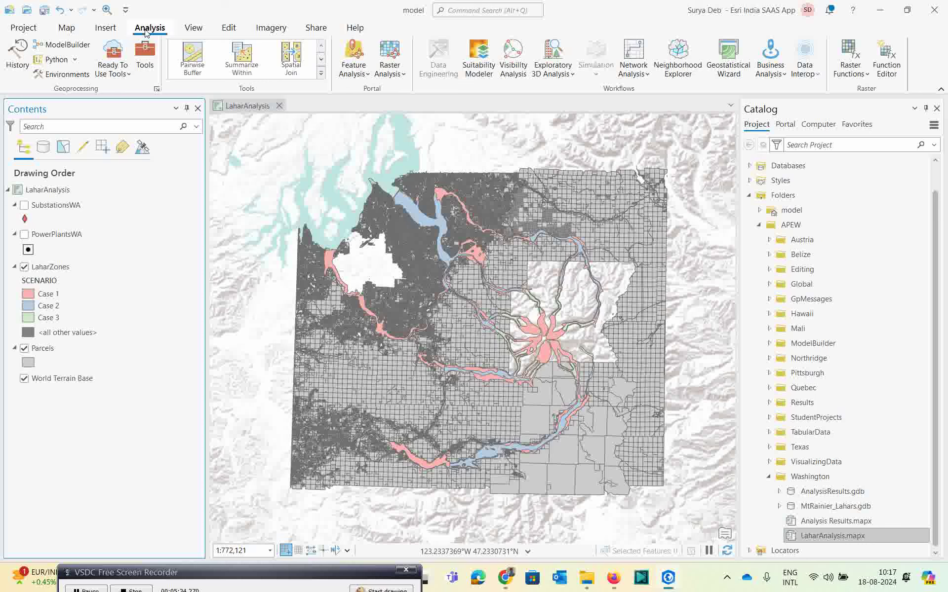
Search the geoprocessing tools for "buffer" and open the Buffer analysis tool.
click(145, 53)
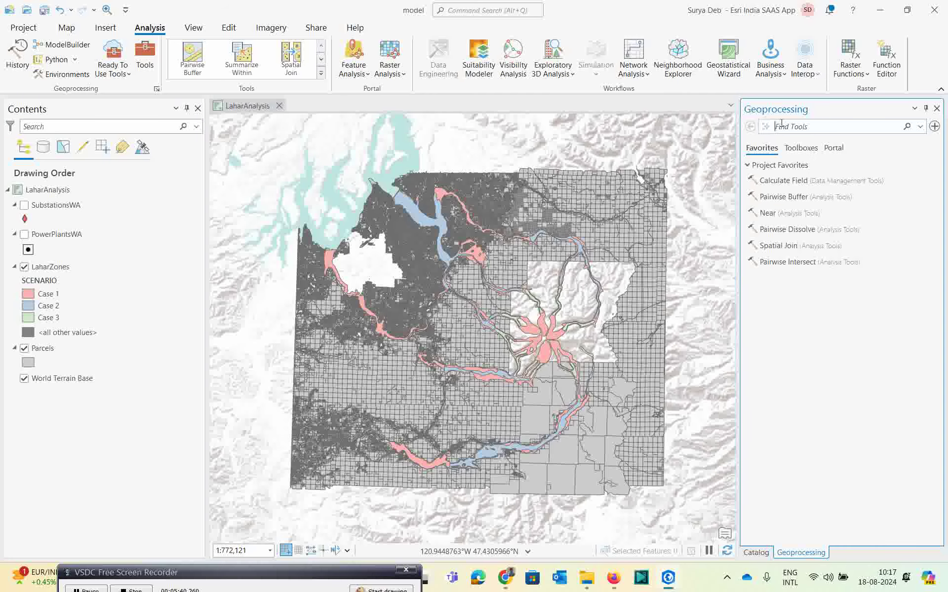
text(buffer)
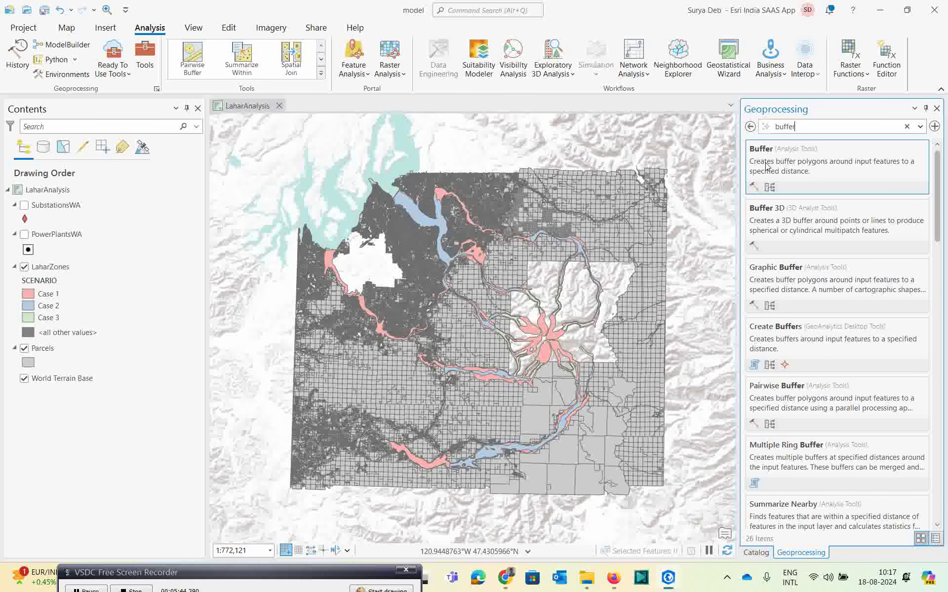
click(771, 174)
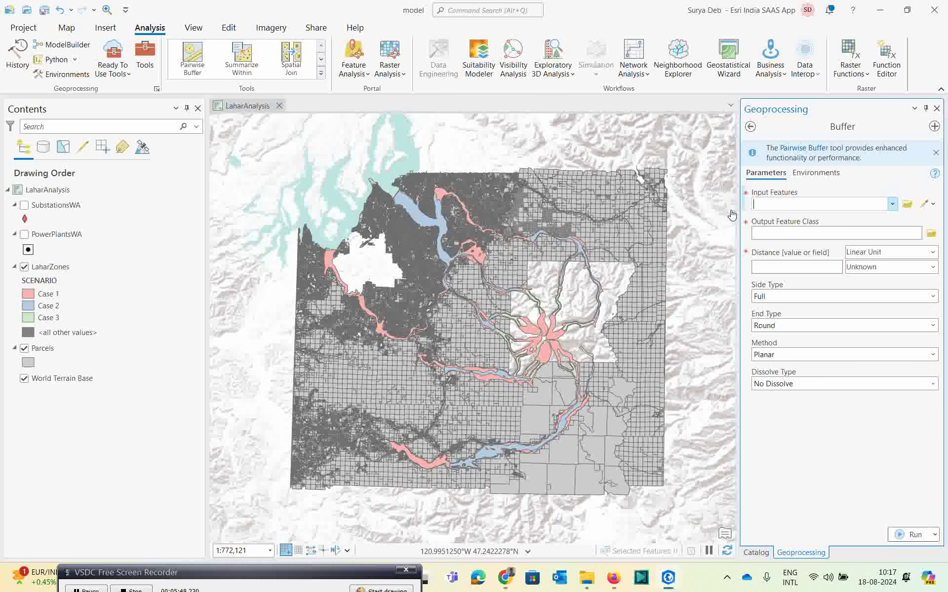
Buffer the LaharZones layer by a linear distance of 1000 US Survey Feet into LaharZones_Buffer3.
click(892, 204)
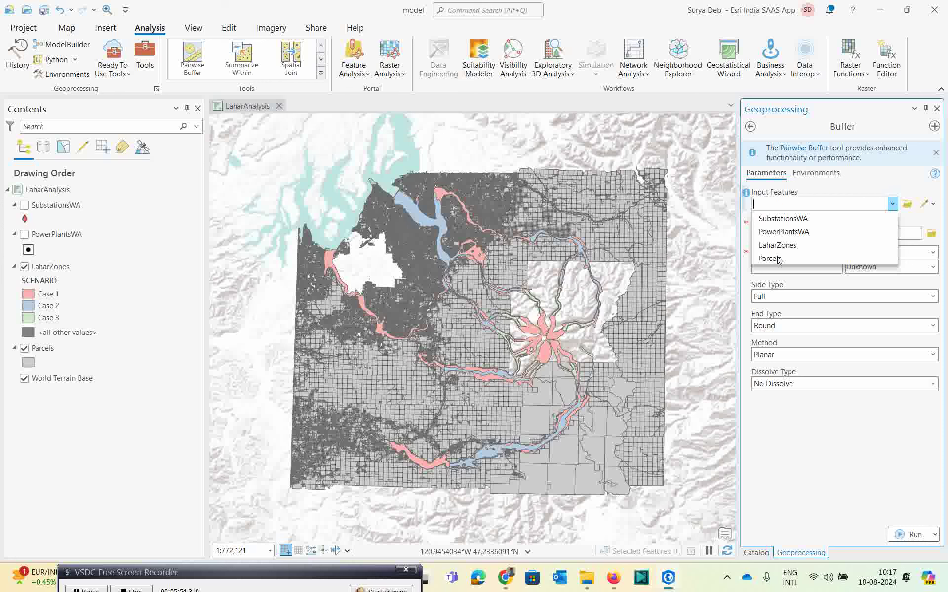
click(797, 245)
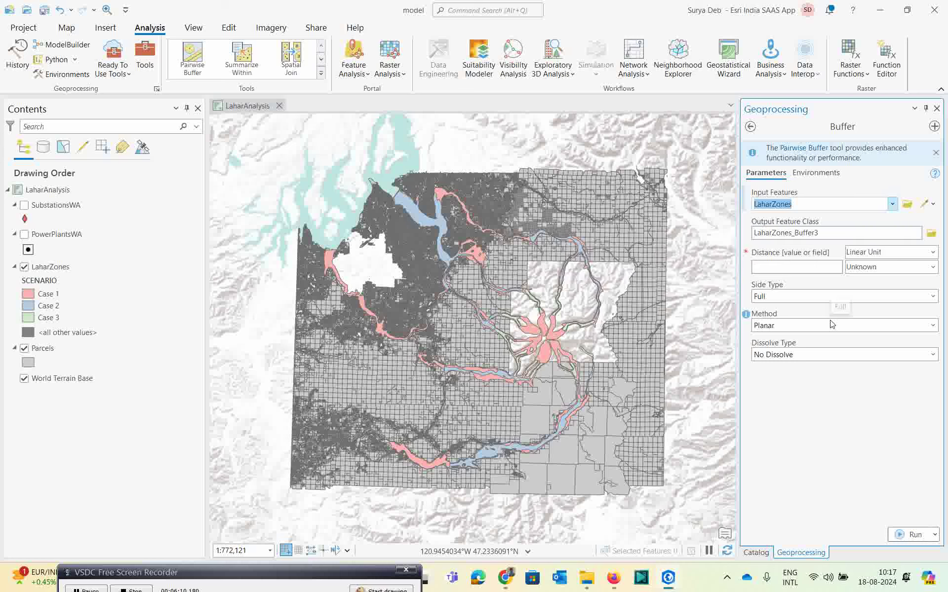
click(810, 266)
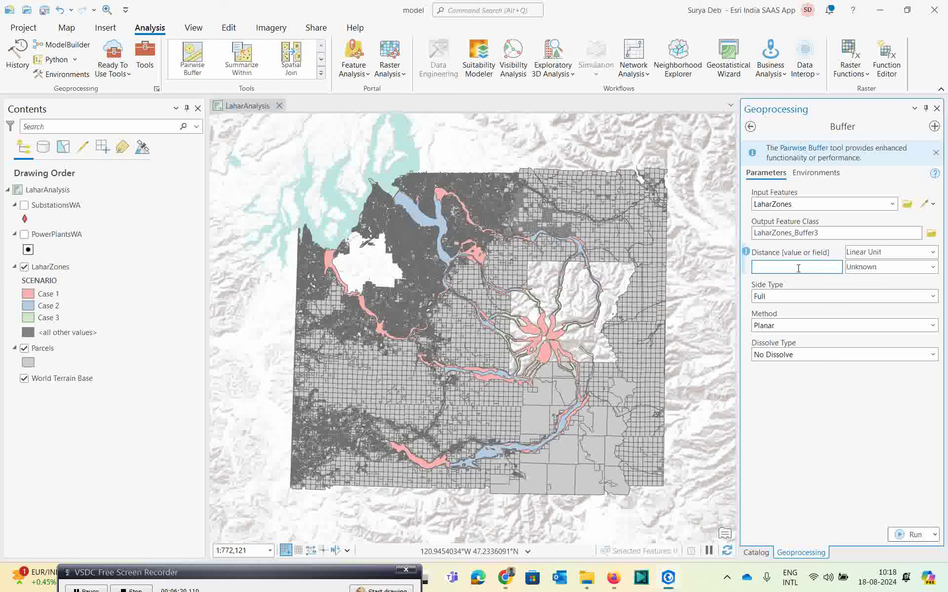
text(1000)
click(933, 253)
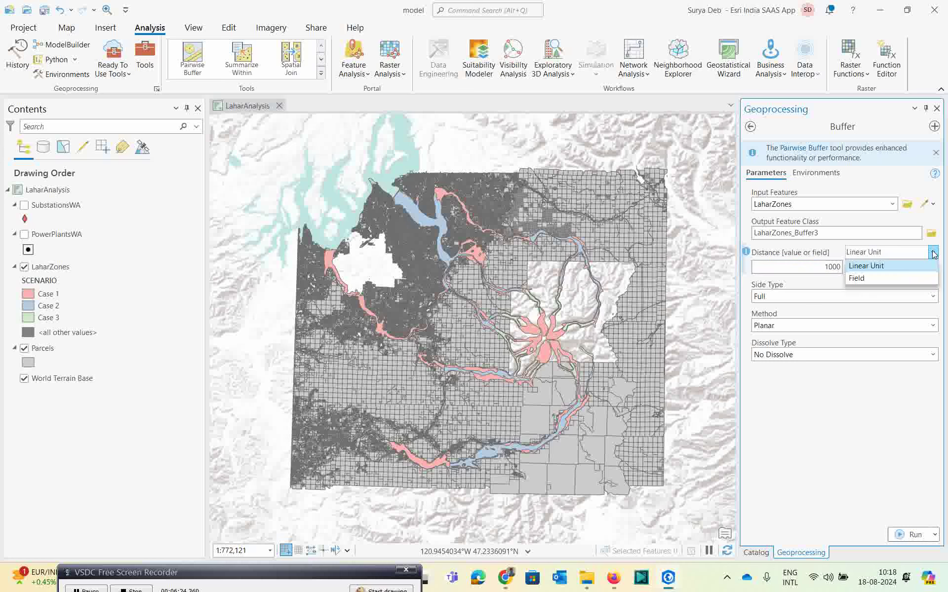
click(906, 267)
click(933, 268)
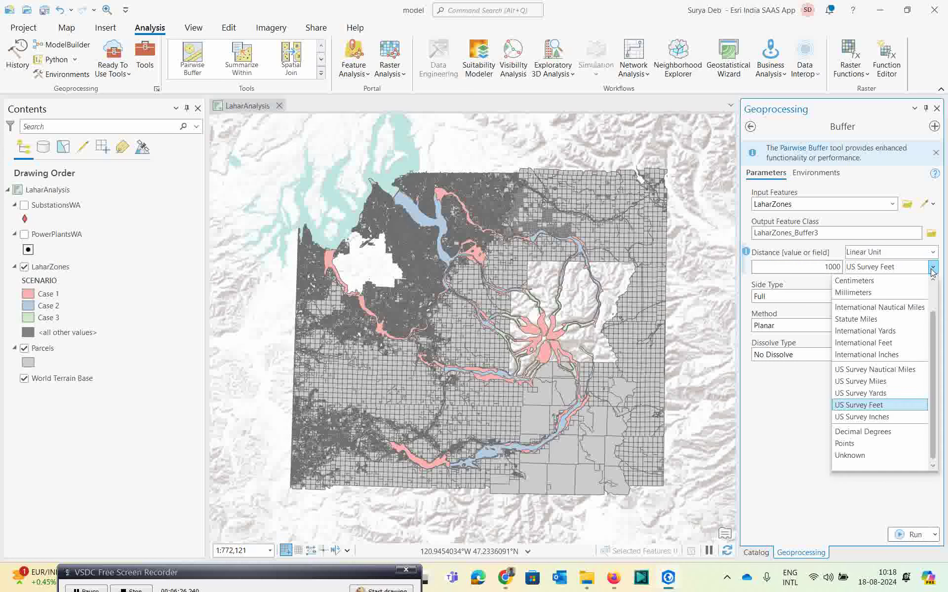
click(864, 405)
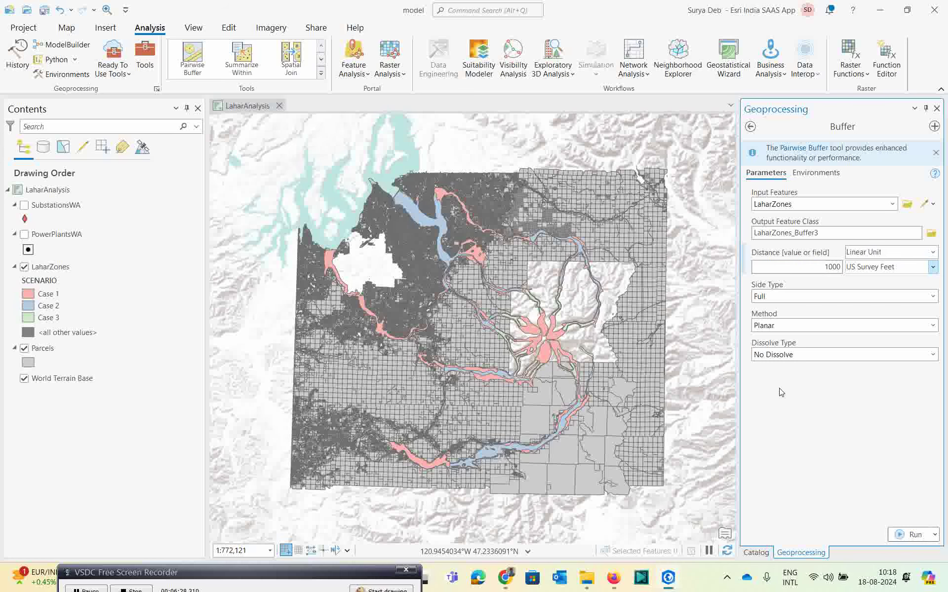
click(902, 538)
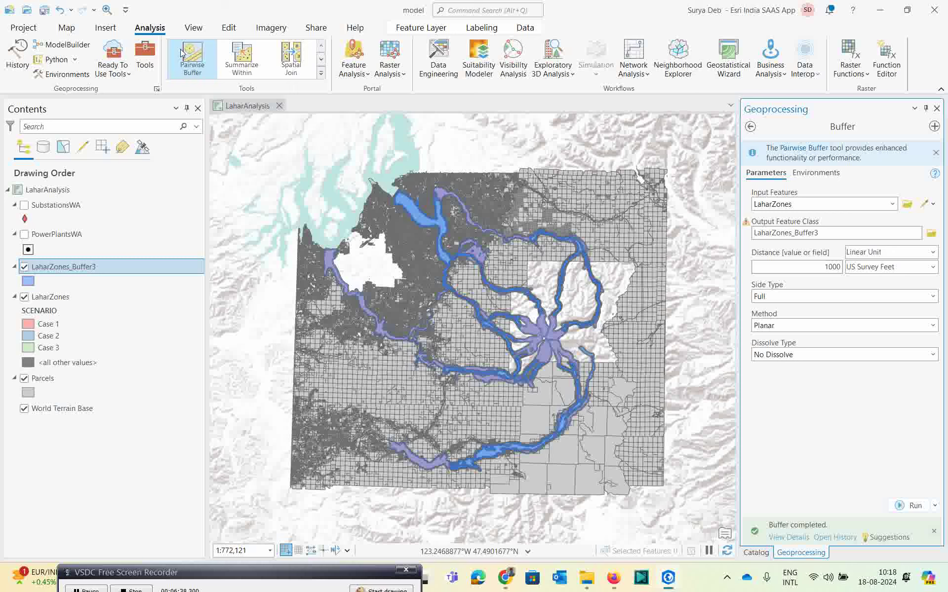
Examine the buffer edges around the northwestern lahar channels up close, and return to the full extent of LaharZones_Buffer3.
click(108, 10)
drag(364, 184, 508, 275)
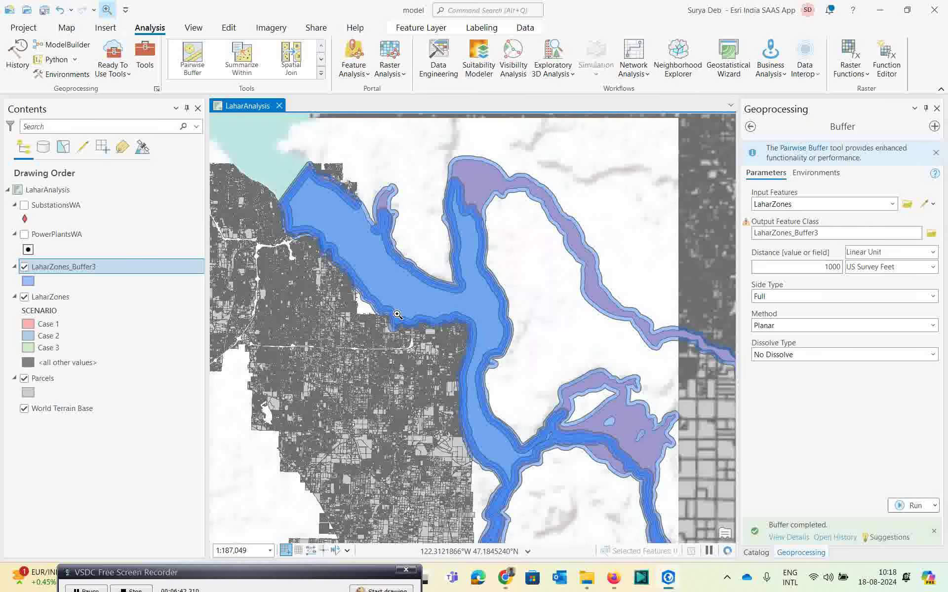
drag(339, 198, 583, 385)
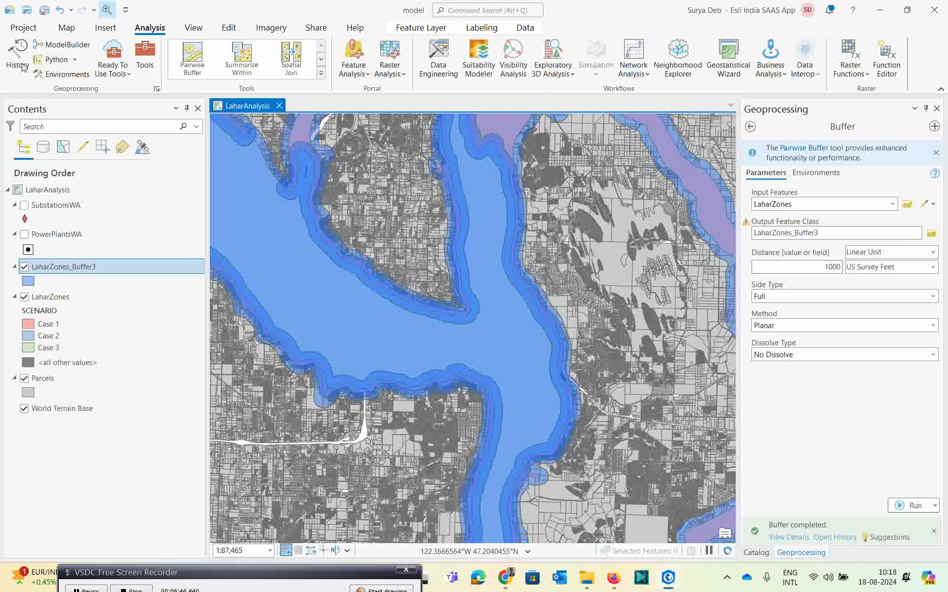
right_click(63, 275)
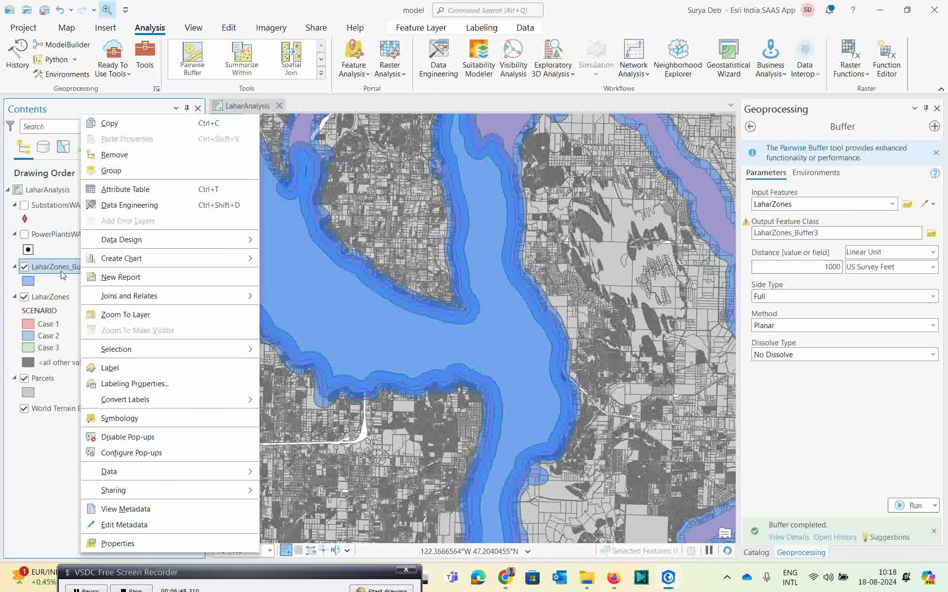
click(119, 314)
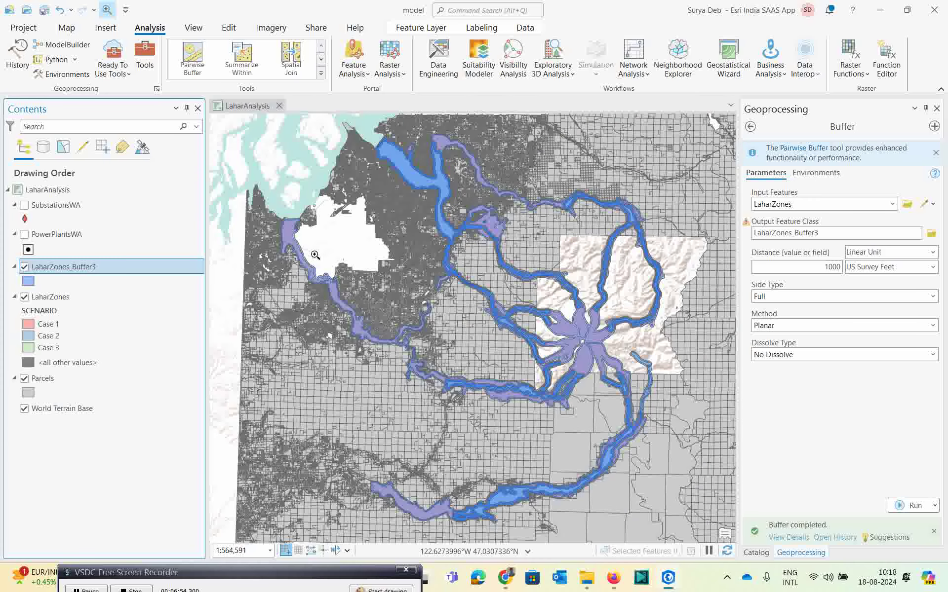
Turn on the PowerPlantsWA and SubstationsWA layers in the map.
click(25, 234)
click(24, 205)
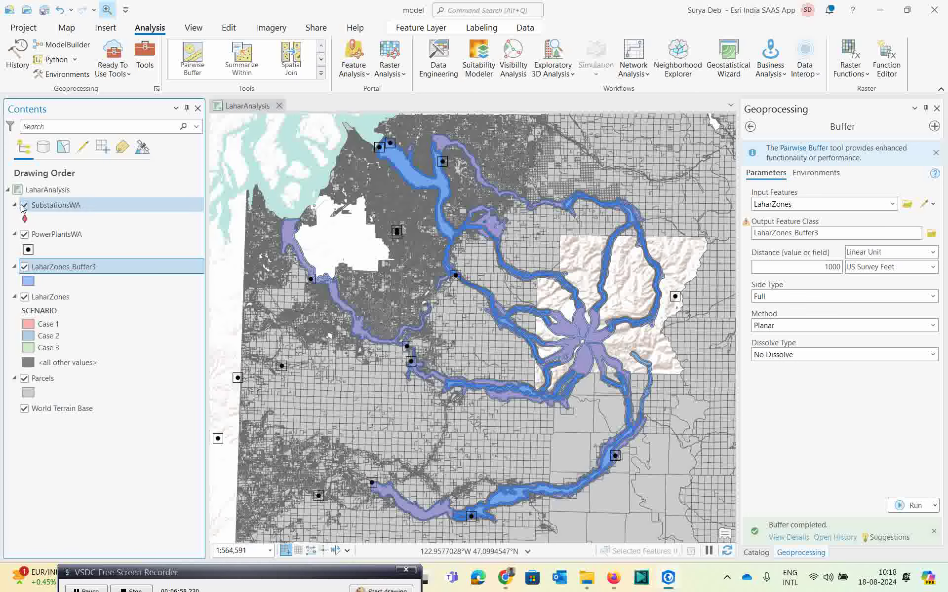
click(67, 28)
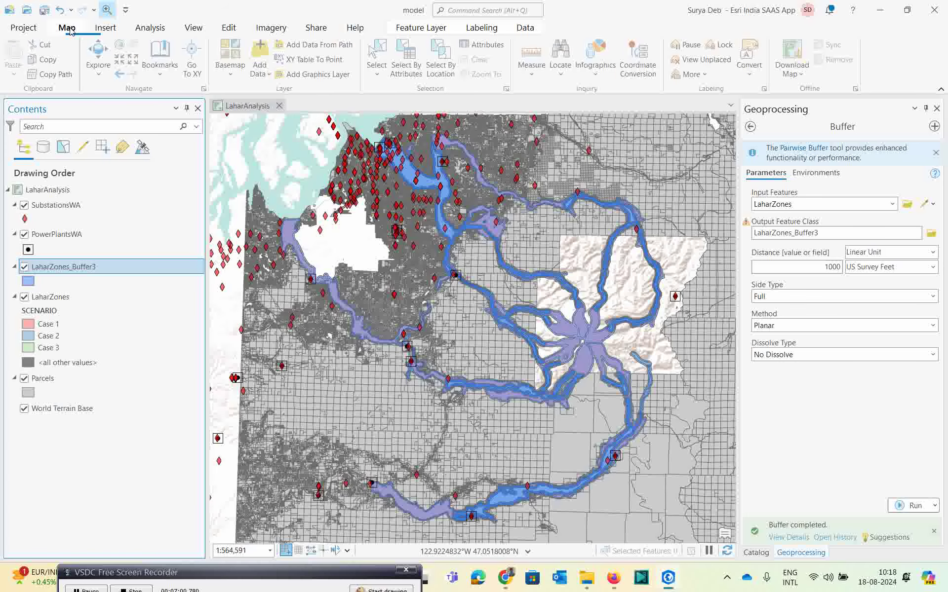
Search the geoprocessing tools for "clip" and open the Clip analysis tool.
click(751, 132)
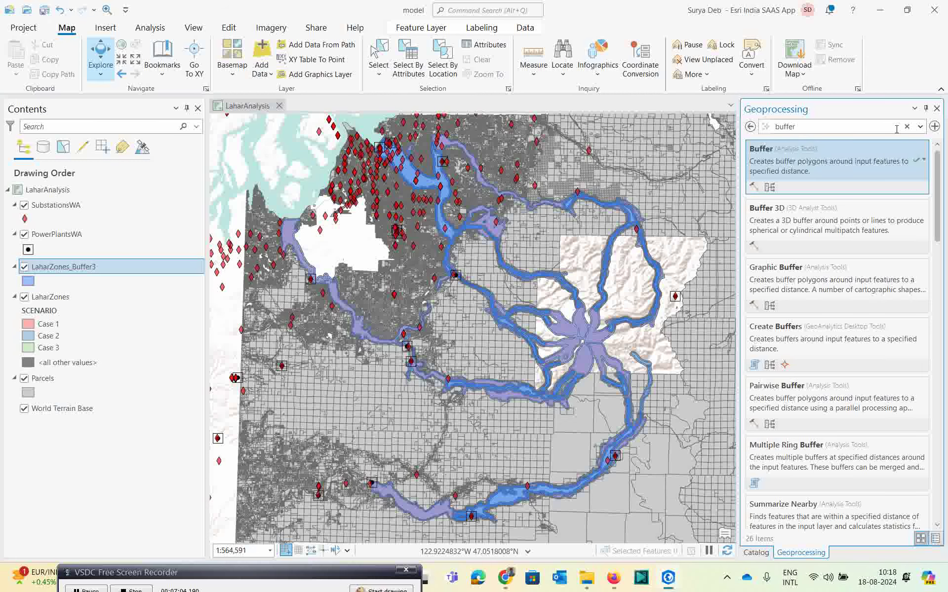
click(907, 126)
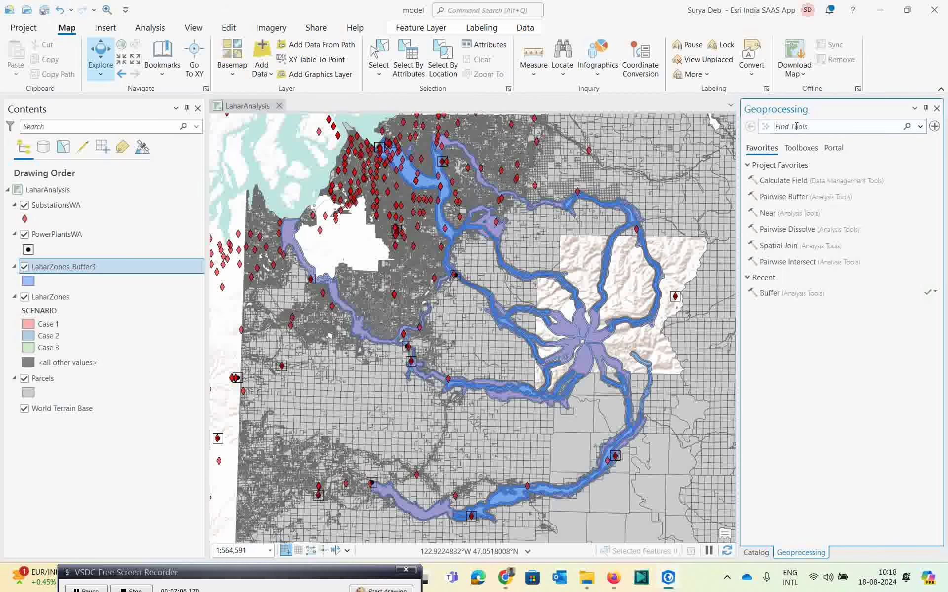
click(796, 126)
text(clip)
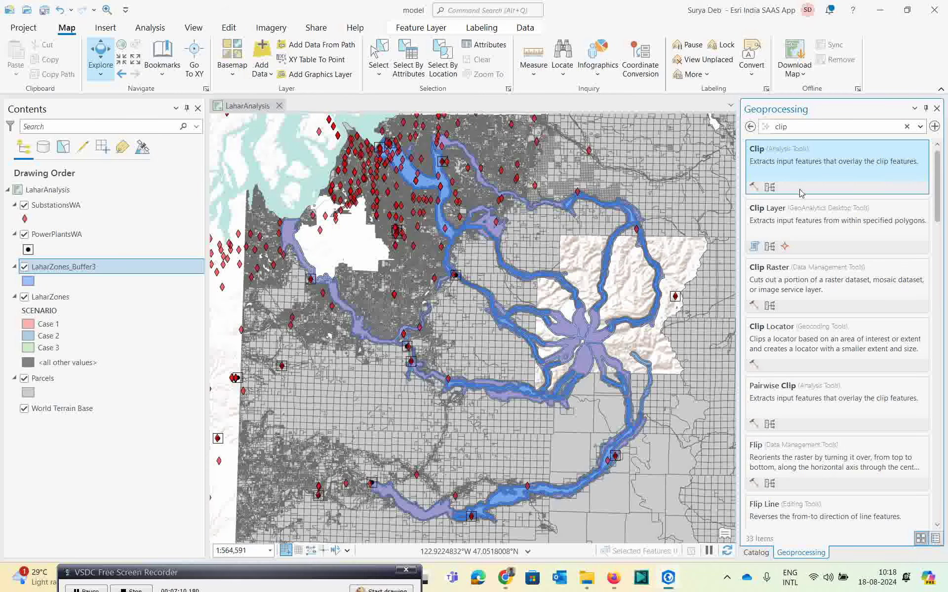
click(829, 168)
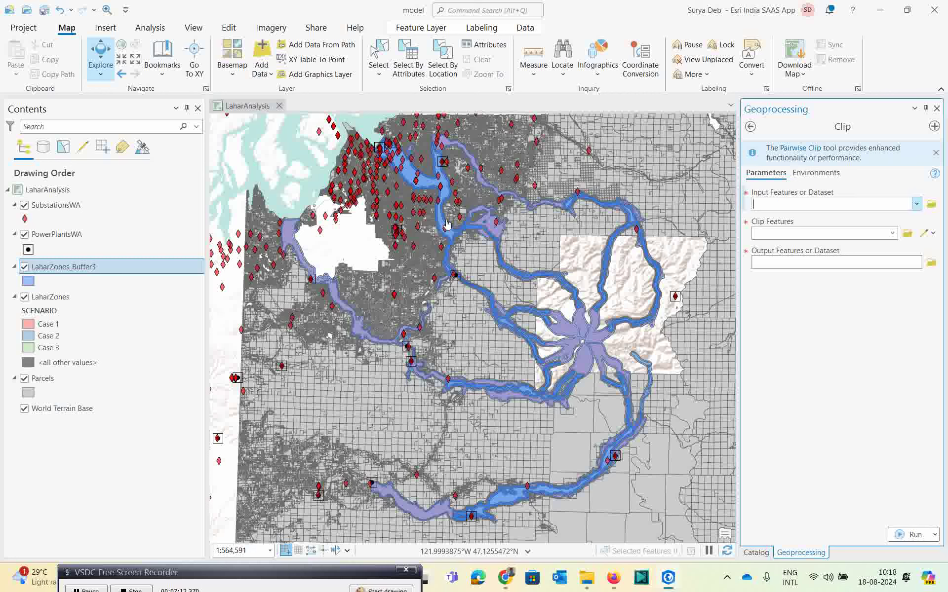
Set SubstationsWA as the Clip input and LaharZones_Buffer3 as the clip features.
click(916, 204)
click(791, 220)
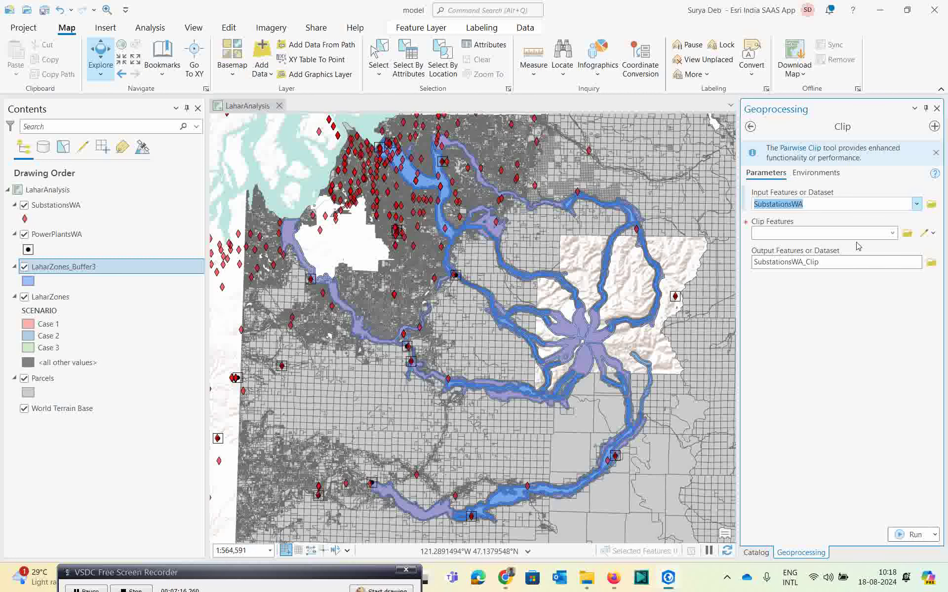
click(893, 233)
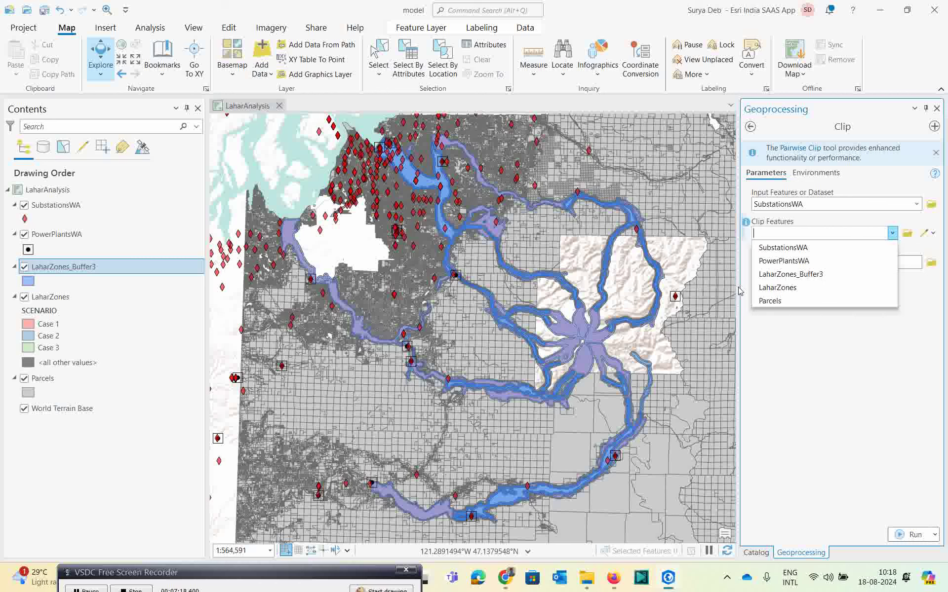
click(787, 274)
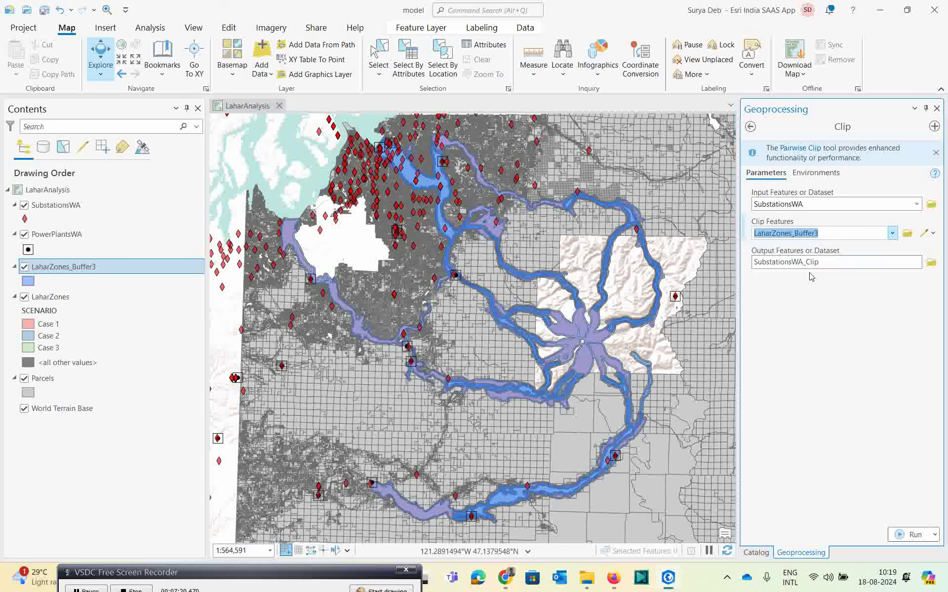
Name the clip output SubstationsWithin1000ft in MtRainier_Lahars.gdb and run the clip.
click(828, 264)
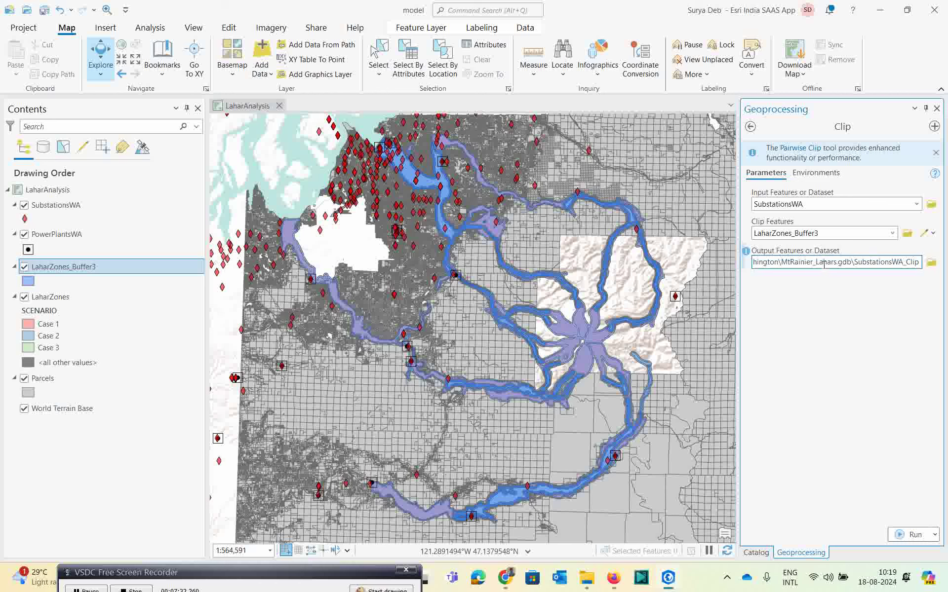
drag(899, 263, 919, 262)
key(BackSpace)
text(ithin1000ft)
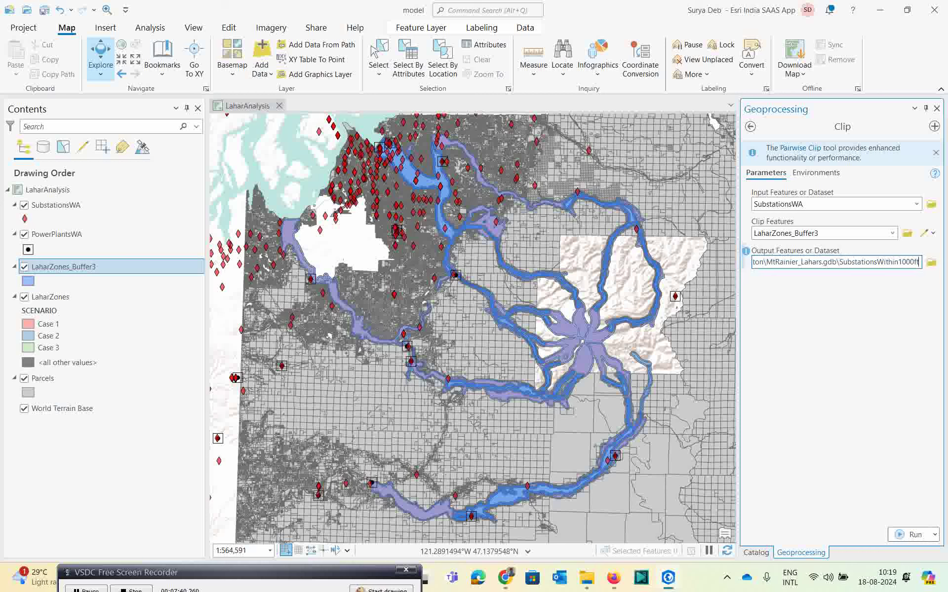
click(857, 320)
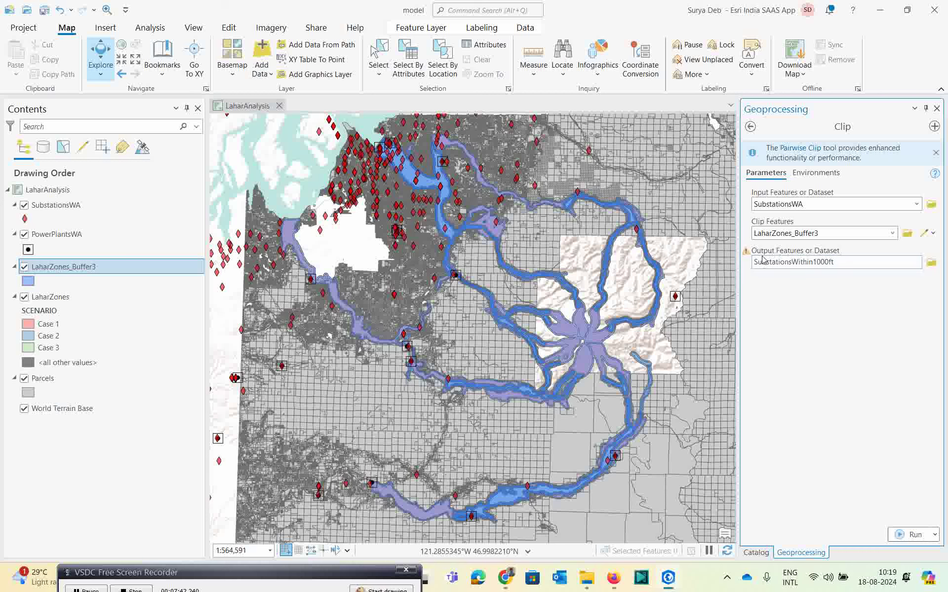
mouse_move(746, 253)
click(901, 536)
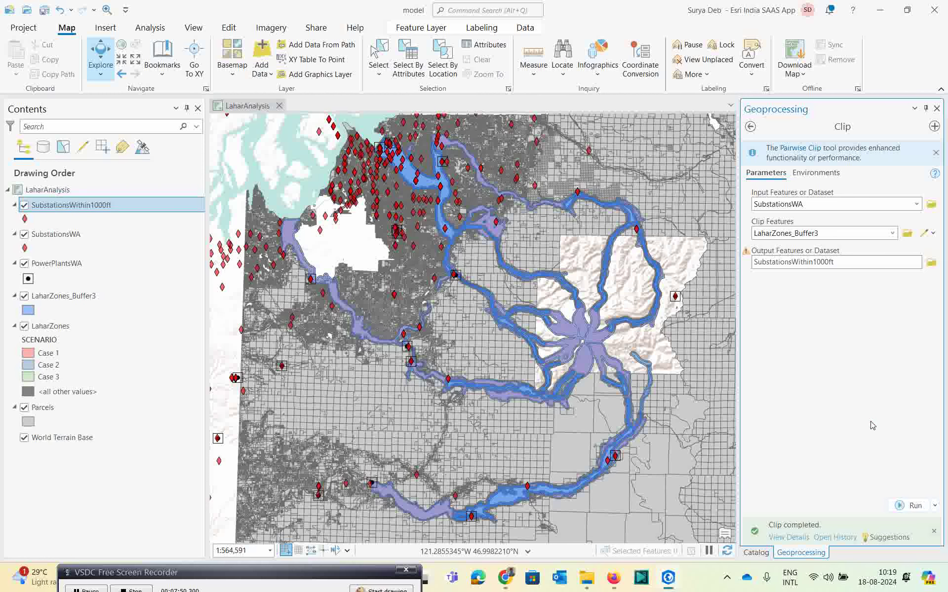
Turn off the SubstationsWA and SubstationsWithin1000ft layers.
click(24, 234)
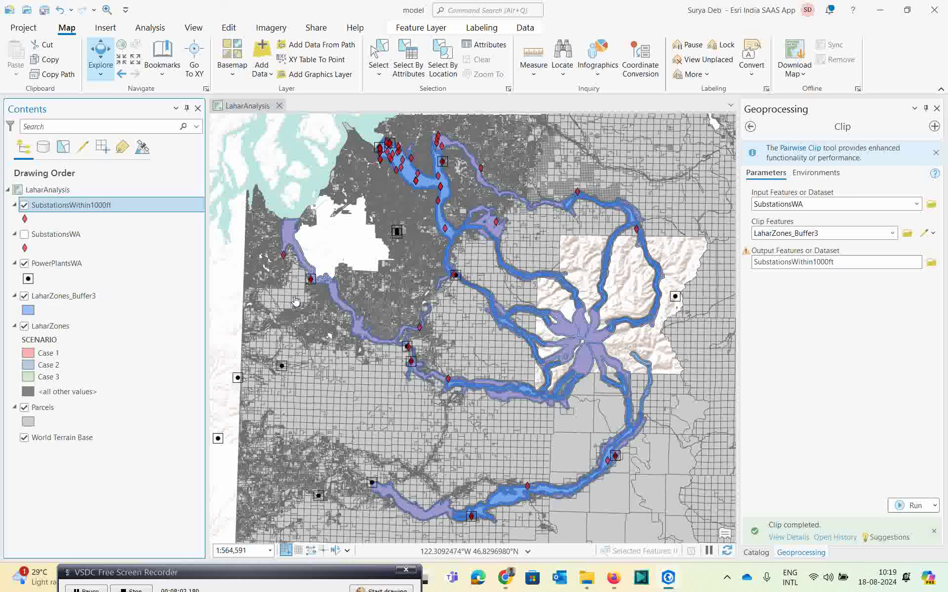
click(25, 205)
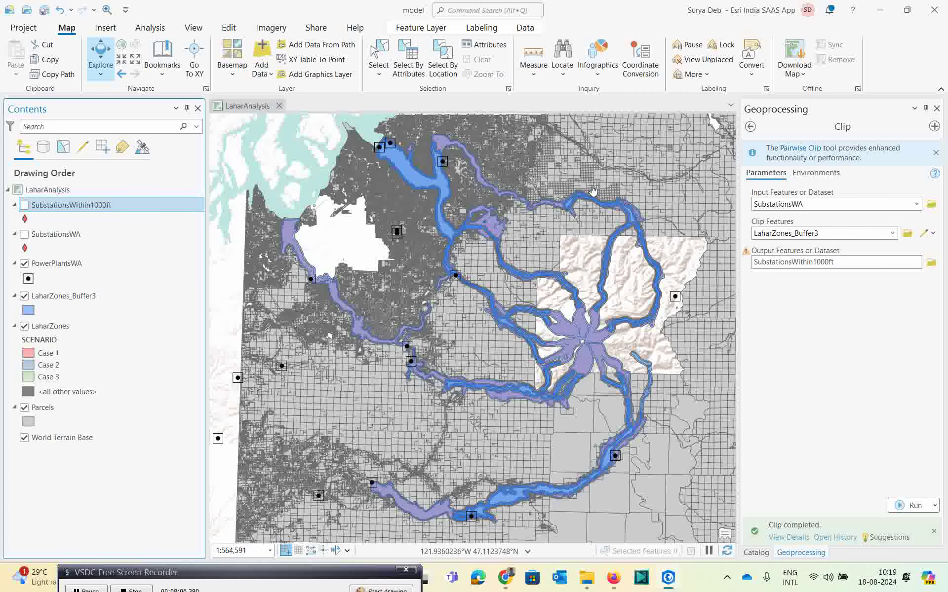
Reopen the Clip analysis tool with PowerPlantsWA as the input and LaharZones_Buffer3 as the clip features.
click(750, 127)
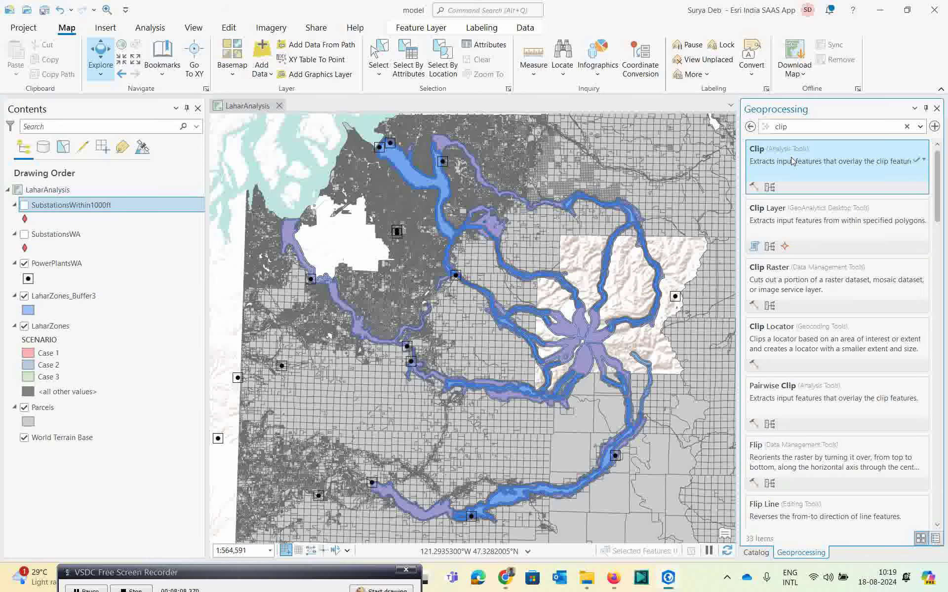
click(792, 161)
click(916, 204)
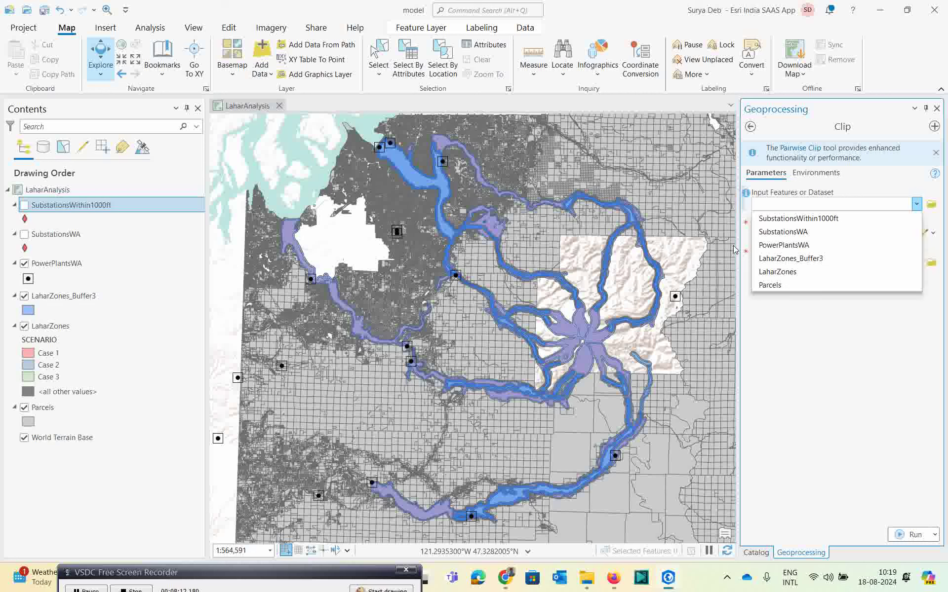
click(783, 245)
click(892, 233)
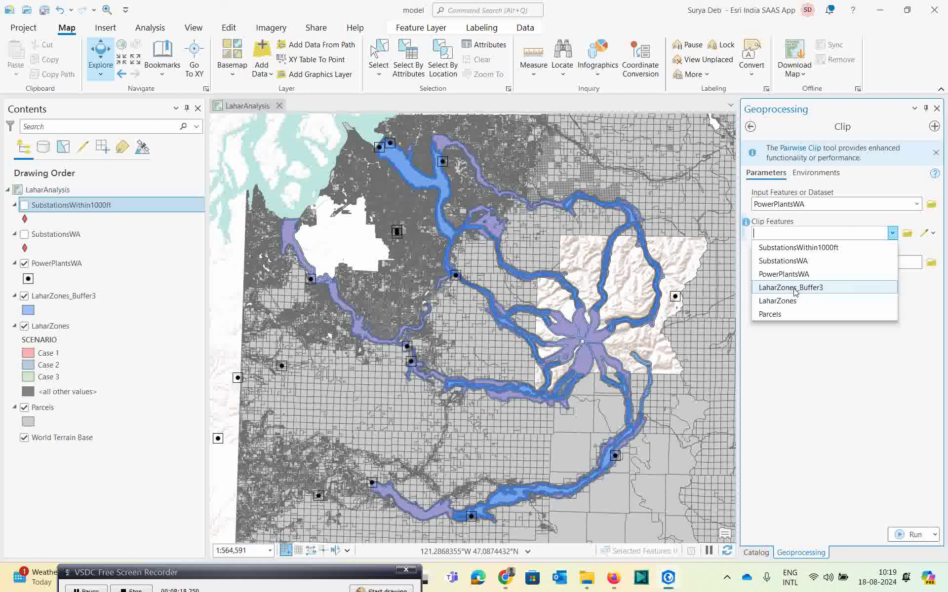
click(819, 287)
Name the clip output PowerPlantsWithin1000ft in MtRainier_Lahars.gdb and run the clip.
click(874, 264)
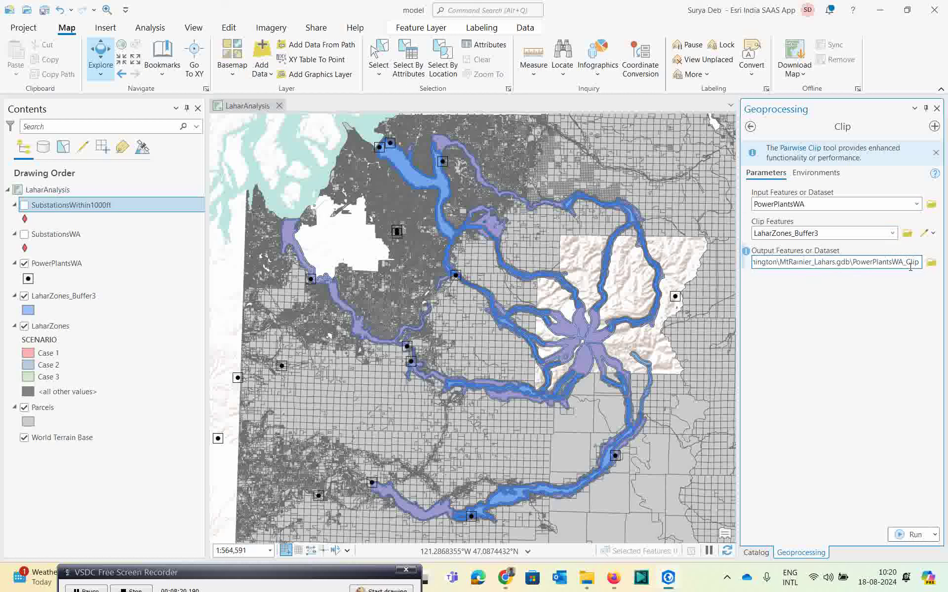
drag(900, 262, 920, 262)
text(ith)
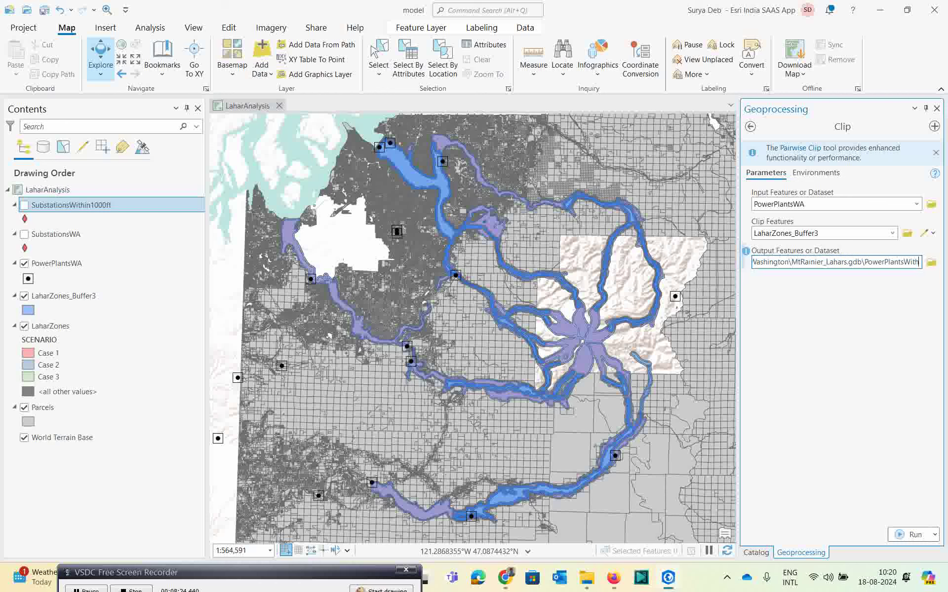
text(in1000)
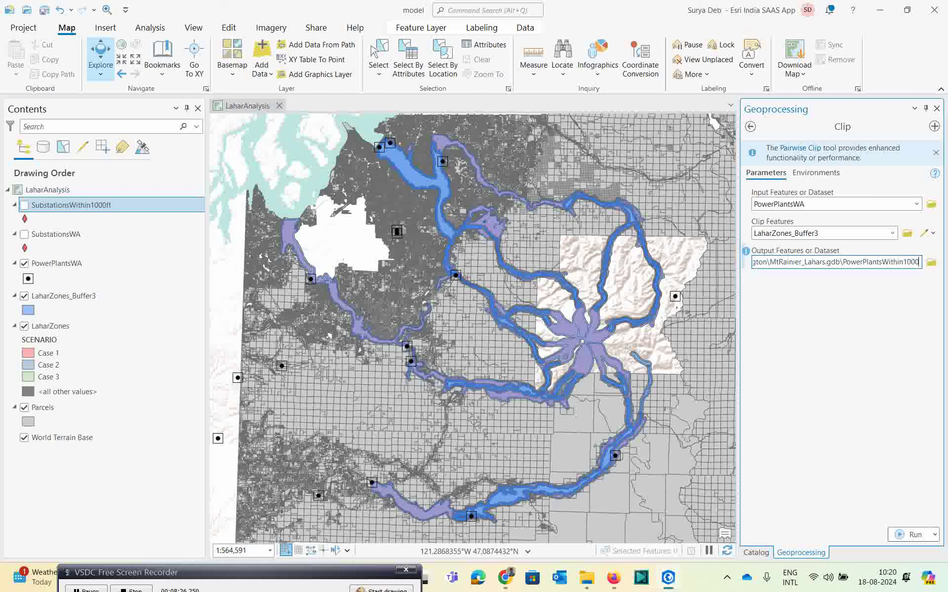
text(ft)
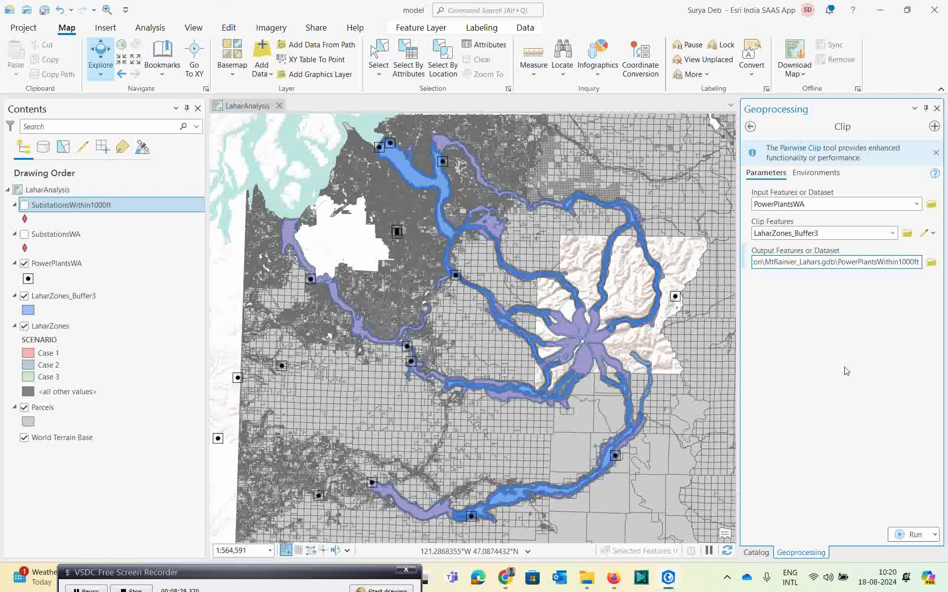
click(845, 368)
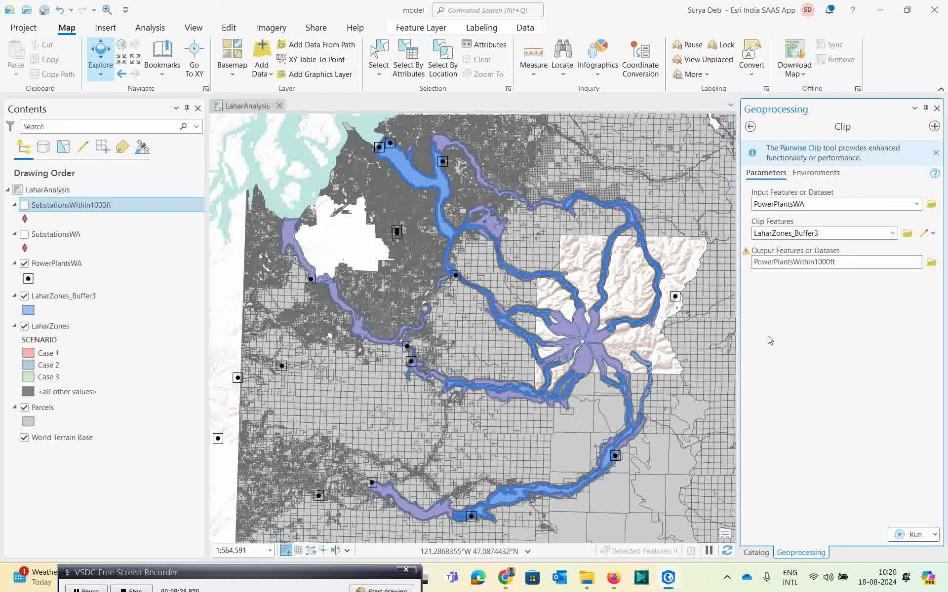
click(899, 535)
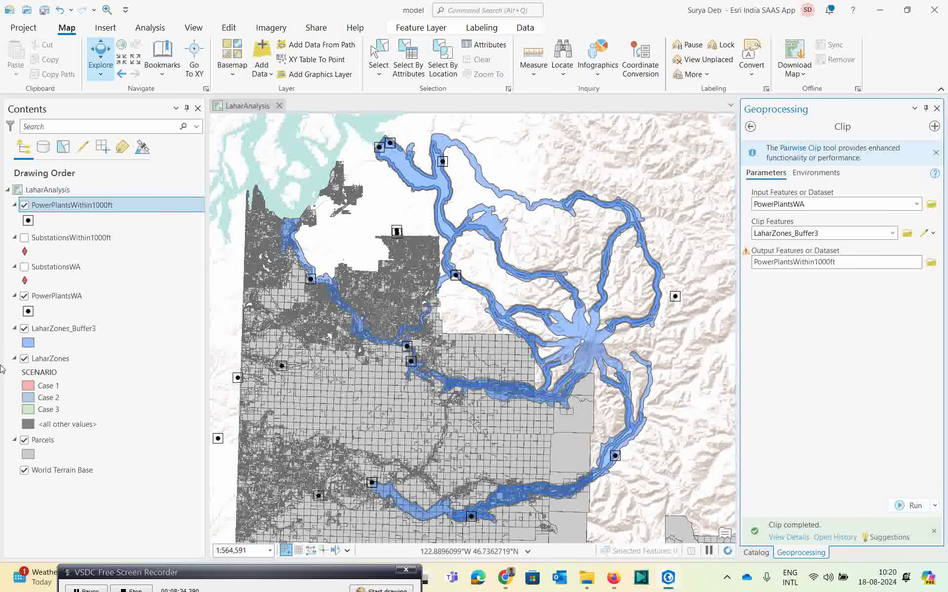
Turn off the PowerPlantsWA layer and review the attribute table of PowerPlantsWithin1000ft across its fields.
click(24, 296)
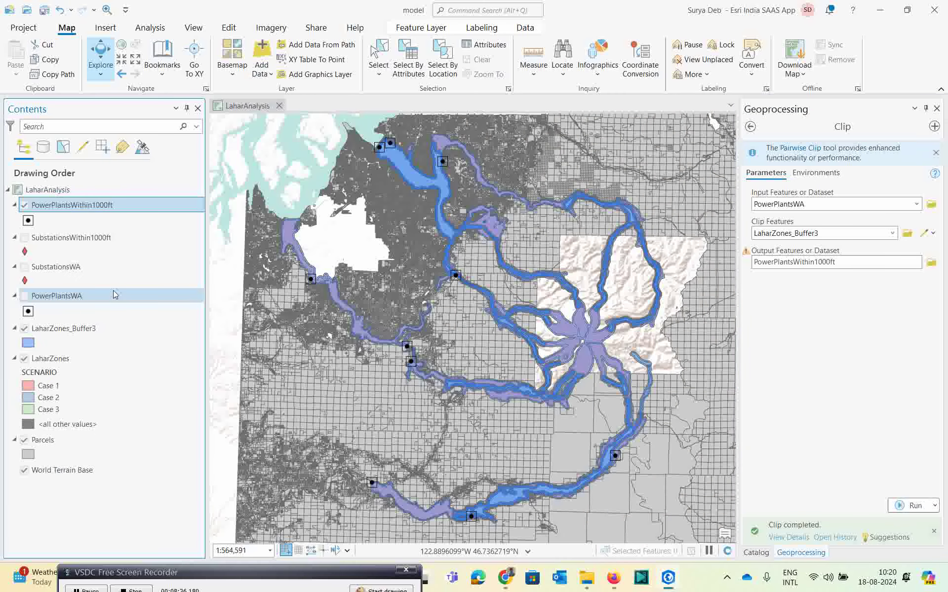
right_click(90, 210)
click(118, 192)
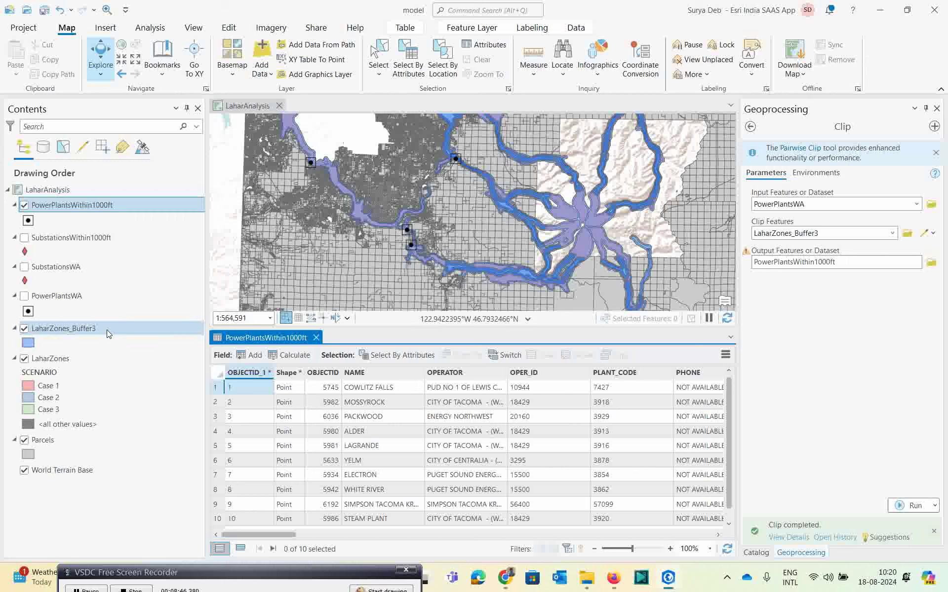
drag(273, 537, 375, 523)
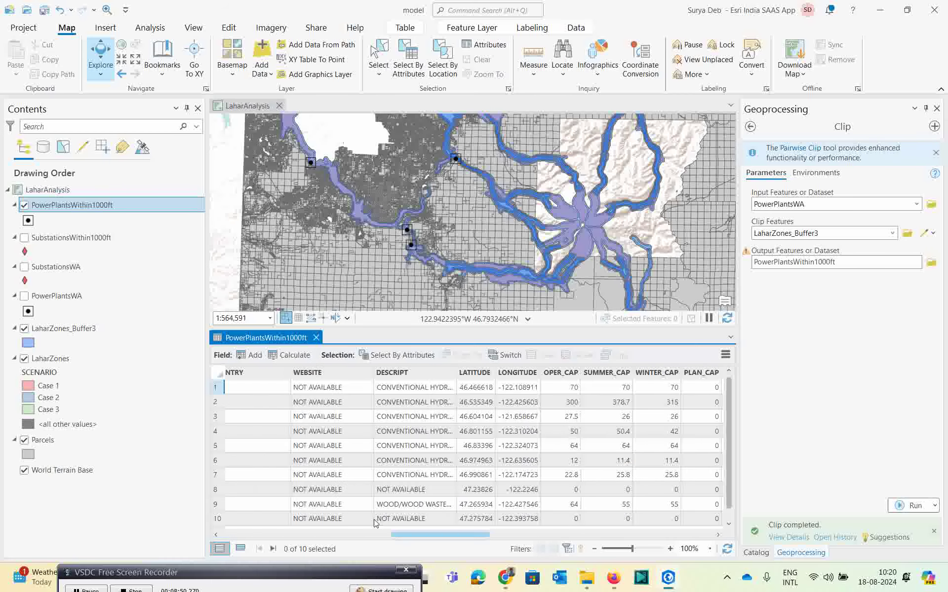
Review the attribute table of SubstationsWithin1000ft across its fields, and close both open attribute tables.
right_click(92, 237)
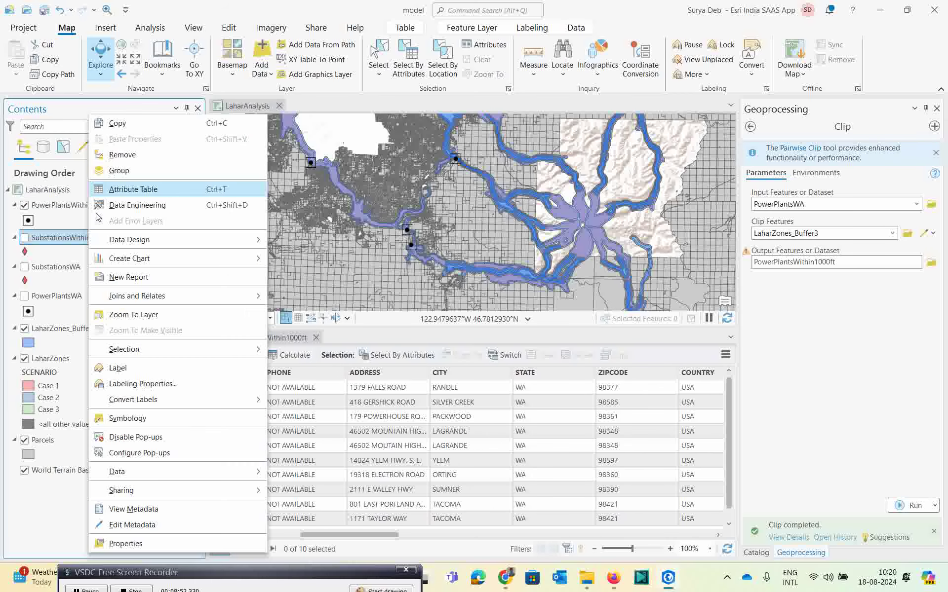
click(134, 189)
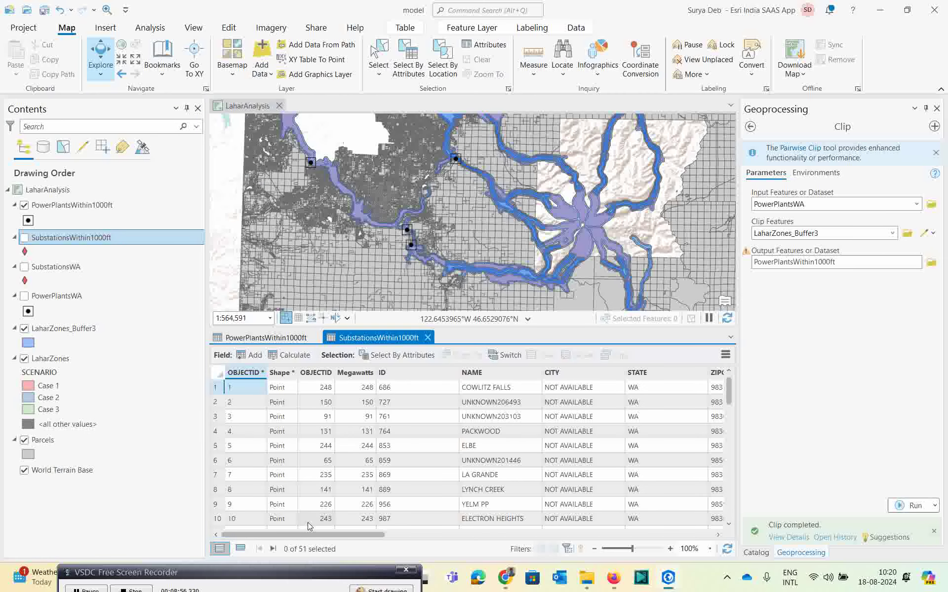
drag(301, 535, 585, 532)
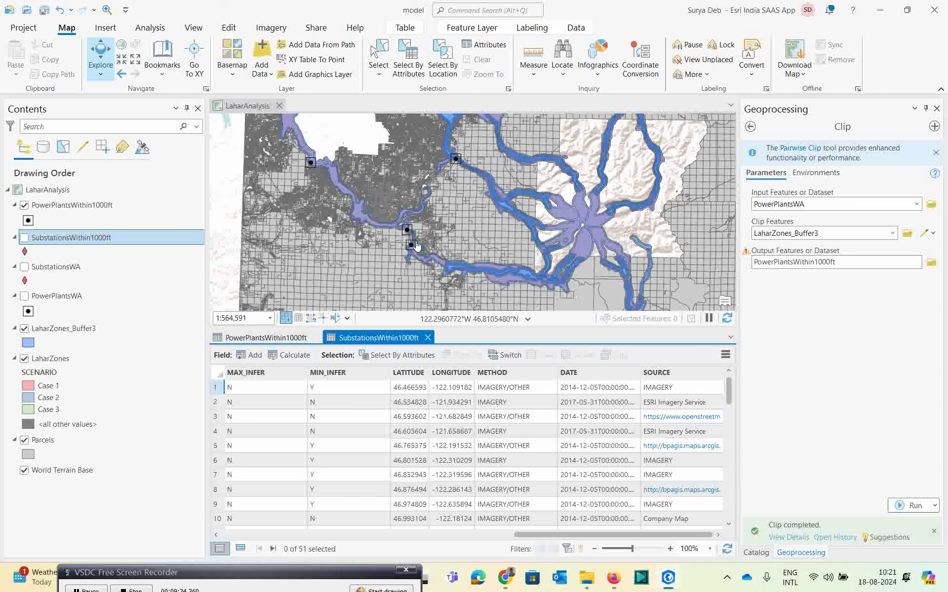
click(427, 337)
click(317, 338)
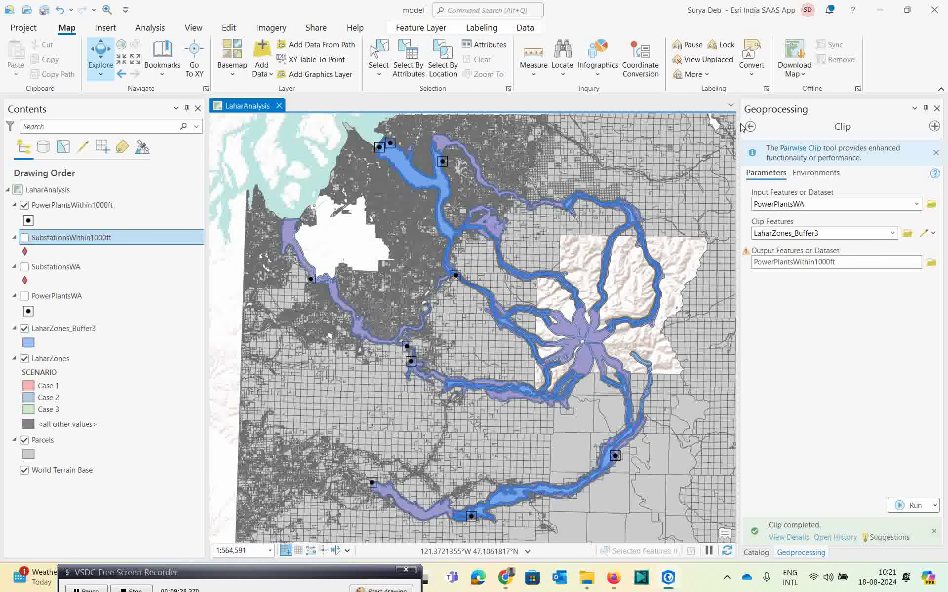
Leave the Clip tool, turn off the PowerPlantsWithin1000ft layer and turn on SubstationsWA.
click(750, 126)
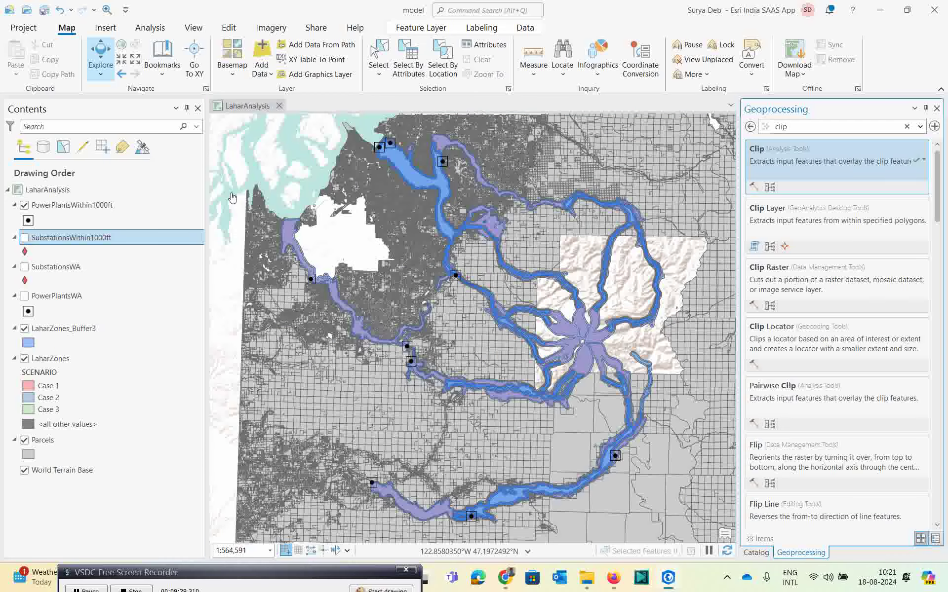
click(24, 205)
click(24, 266)
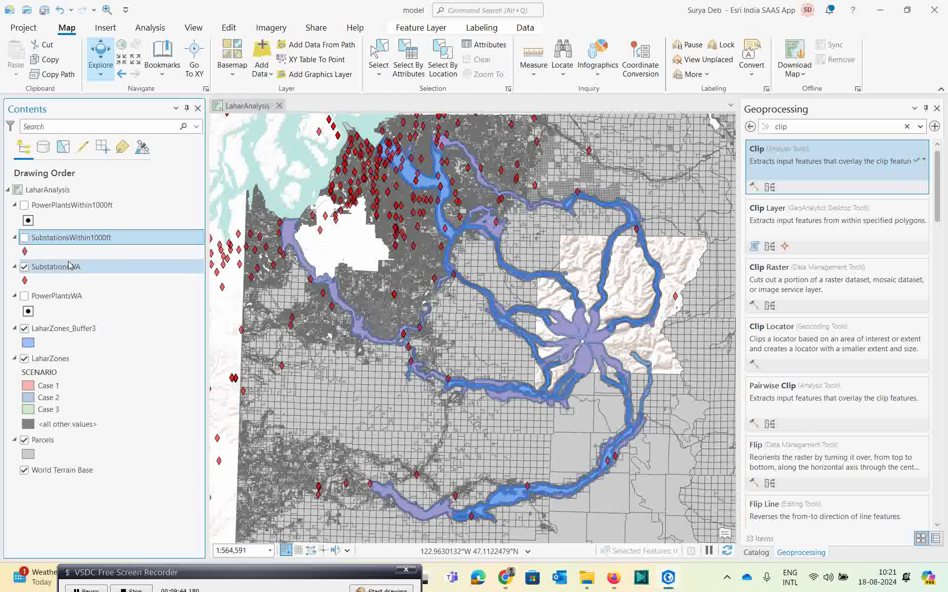
Search the geoprocessing tools for "intersect" and open the Intersect analysis tool.
click(906, 127)
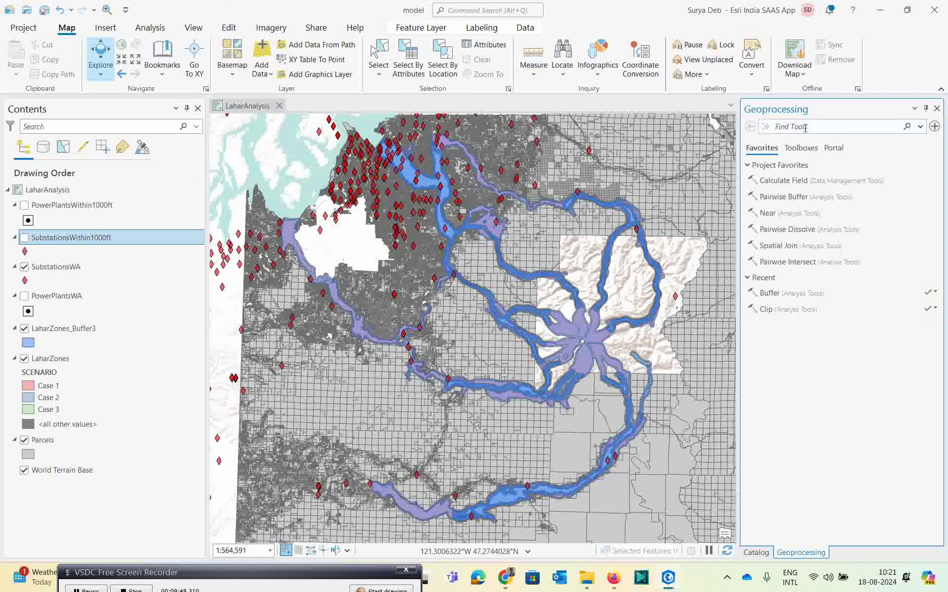
click(805, 128)
text(intersect)
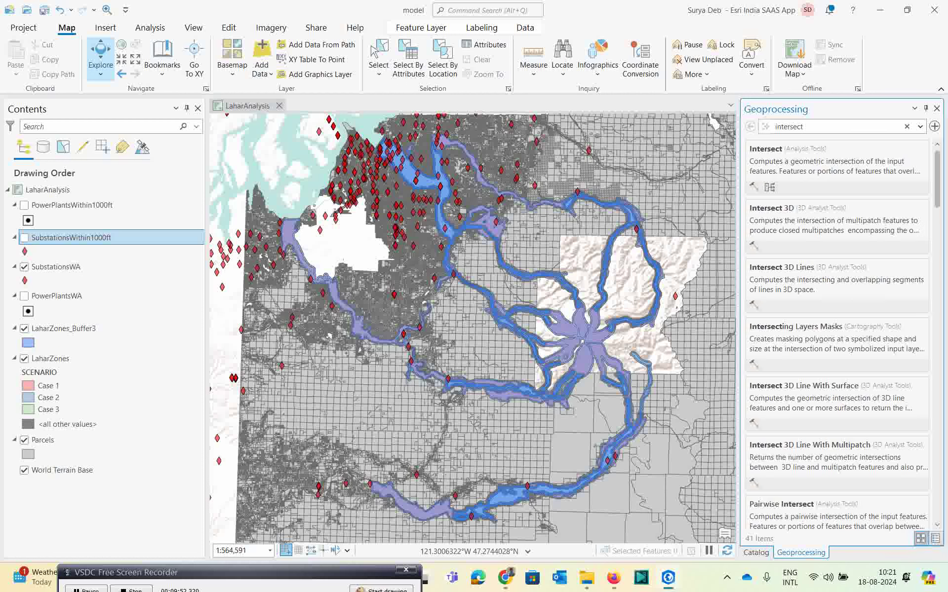
click(798, 172)
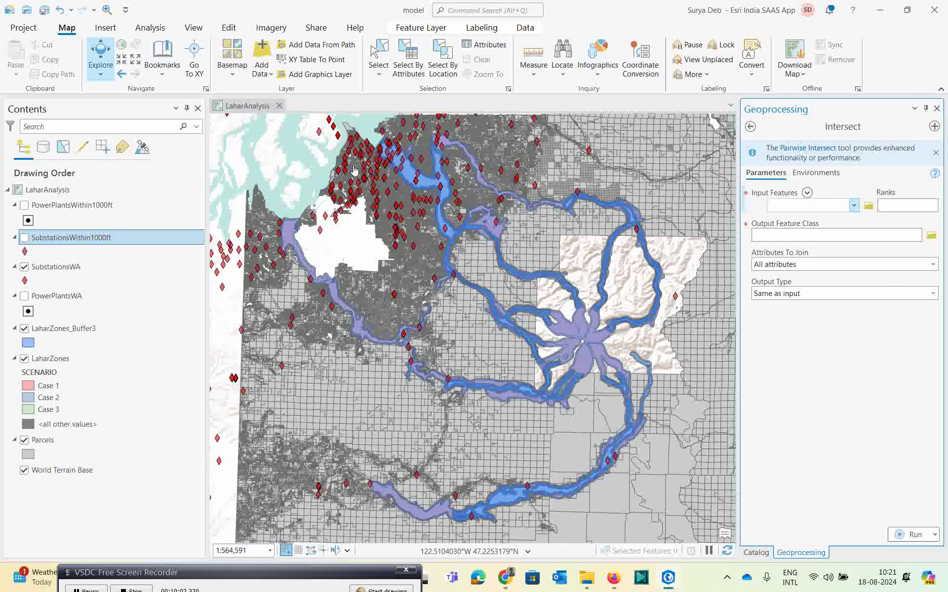
Intersect SubstationsWA with LaharZones, keeping SubstationsWA_Intersect as the output, all attributes joined and the output type same as input.
click(854, 205)
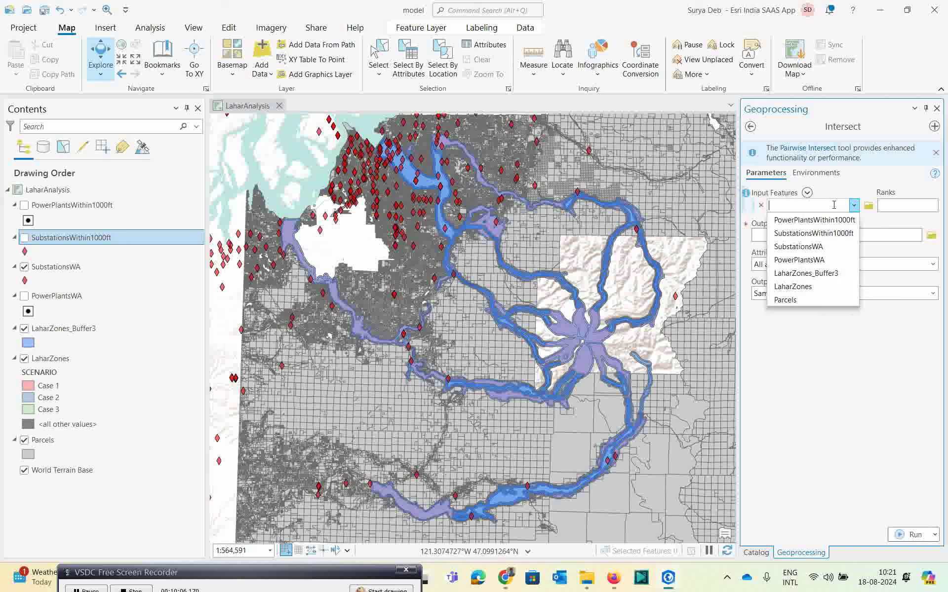
click(795, 246)
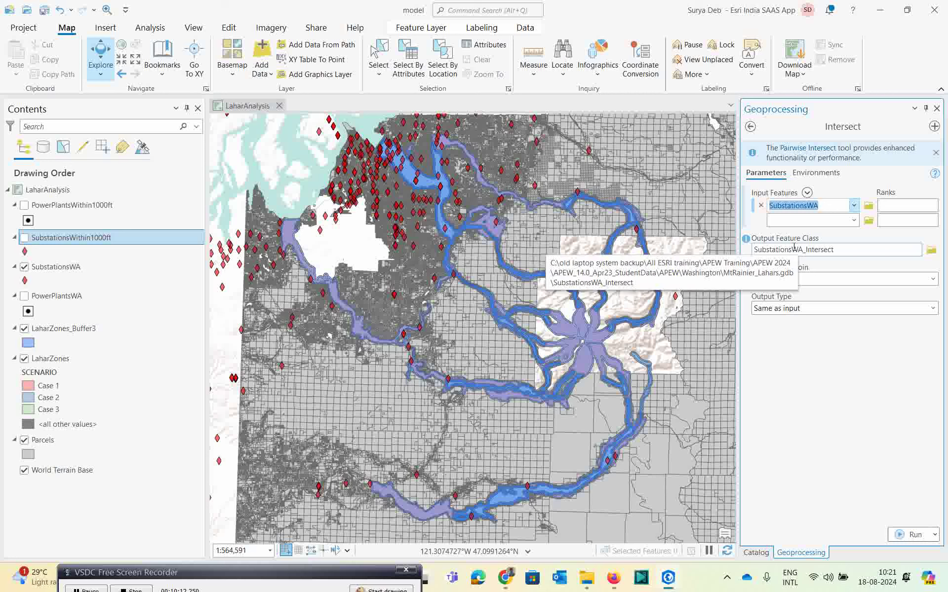
click(853, 220)
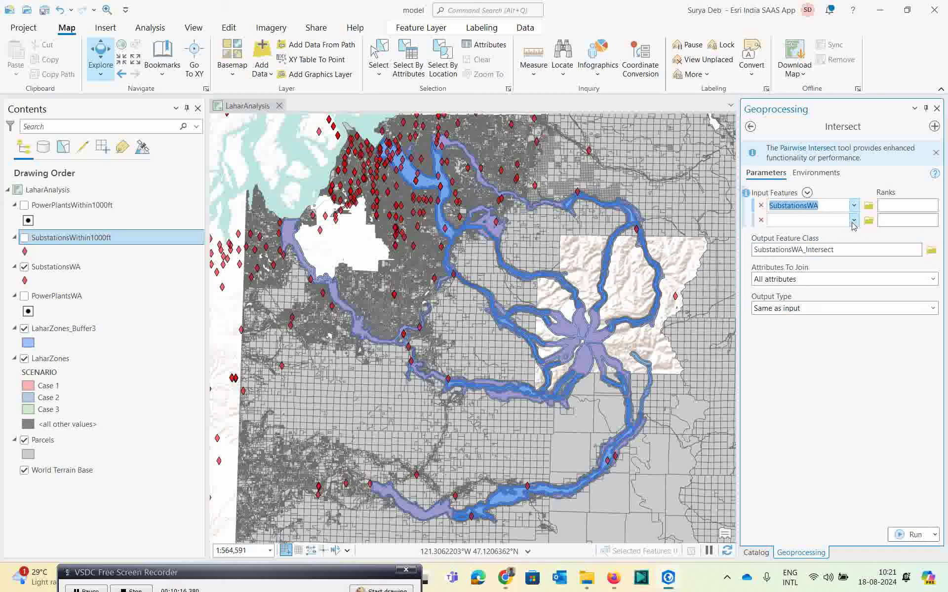
click(793, 301)
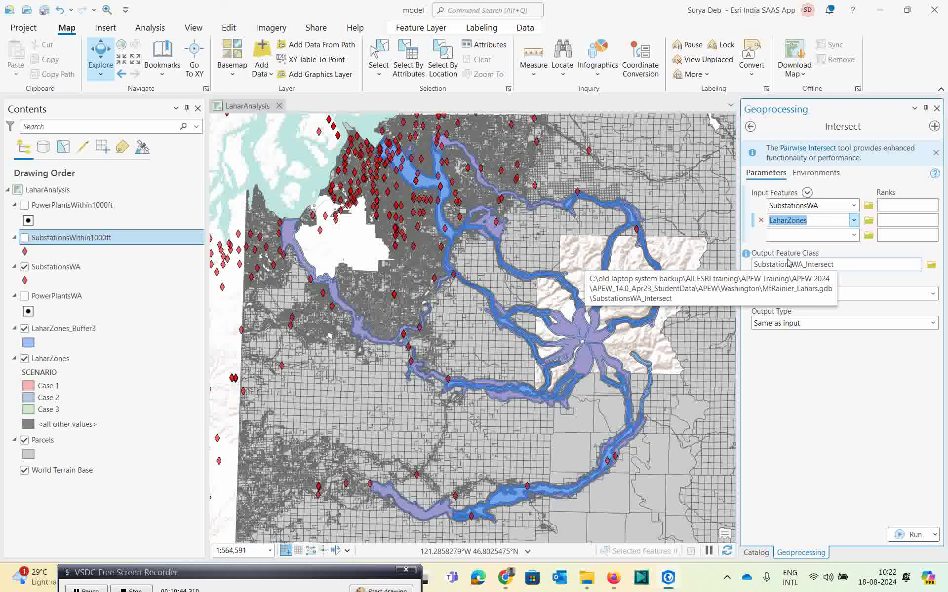
click(912, 534)
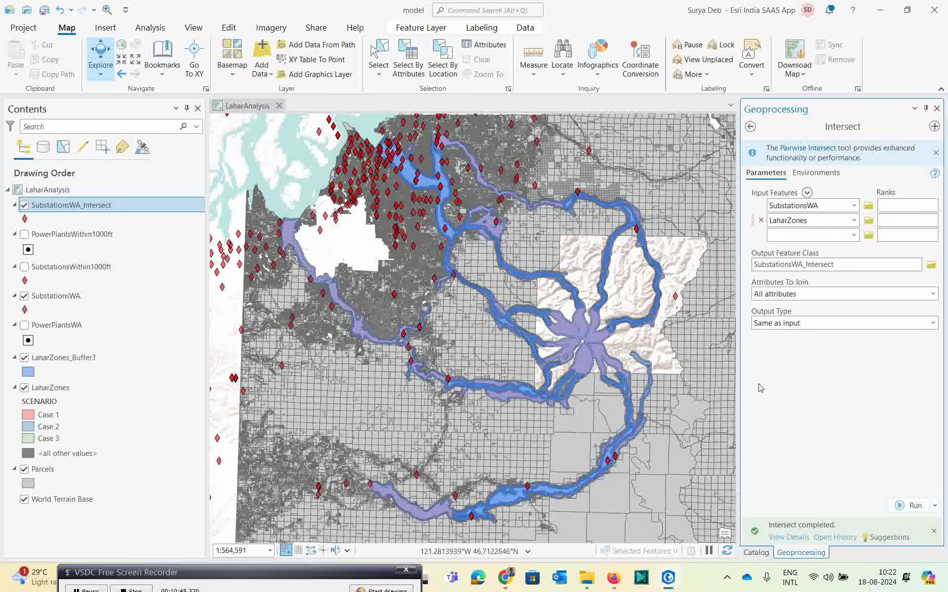
Turn off the SubstationsWA layer, review the attribute table of SubstationsWA_Intersect through its SCENARIO field, and close the table.
click(24, 297)
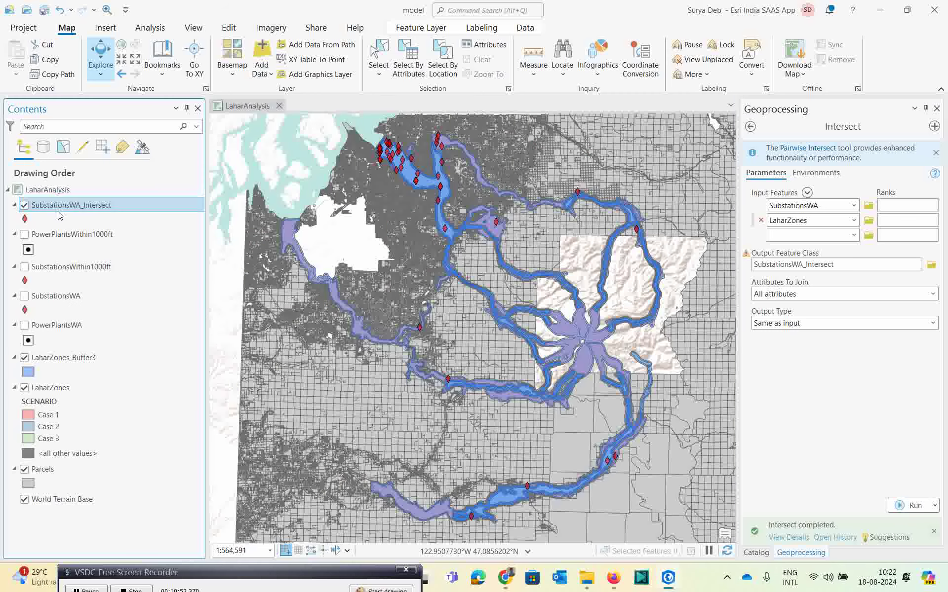
right_click(71, 207)
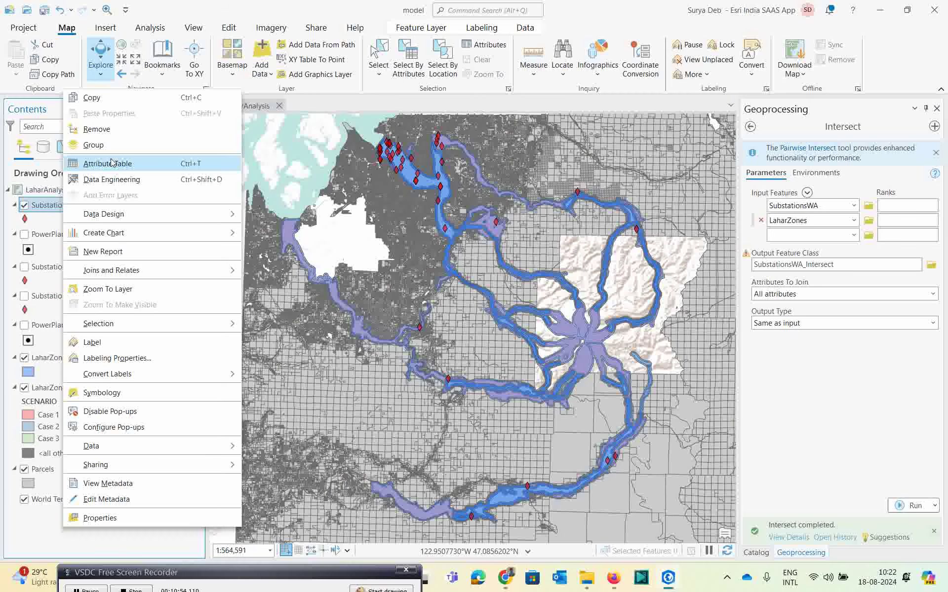
click(113, 163)
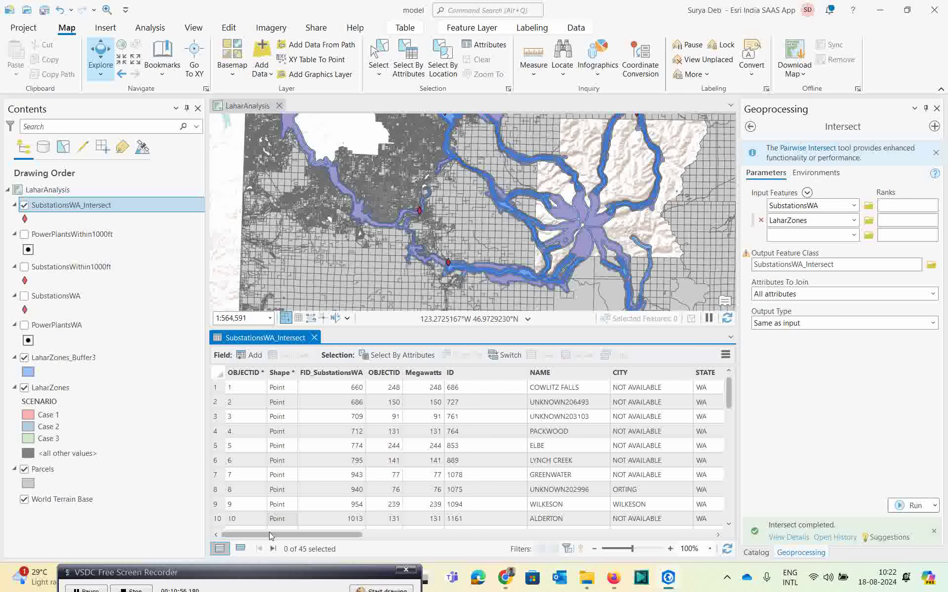
drag(300, 535, 620, 539)
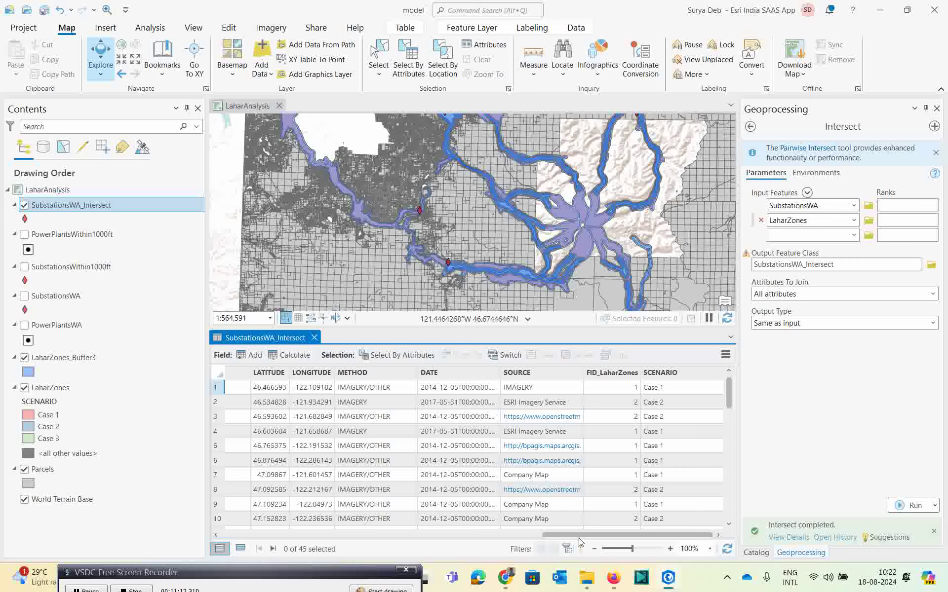
drag(547, 536, 222, 537)
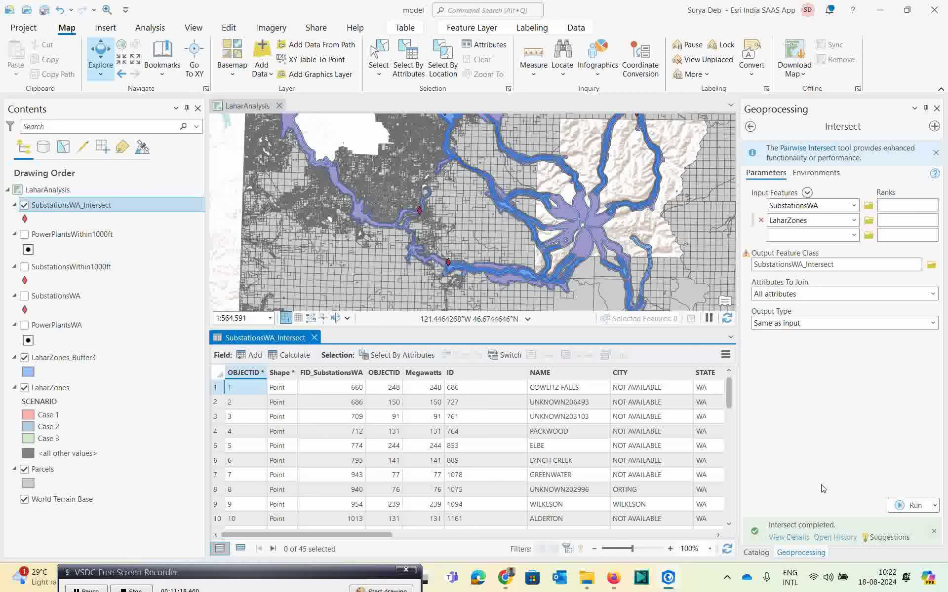
click(314, 338)
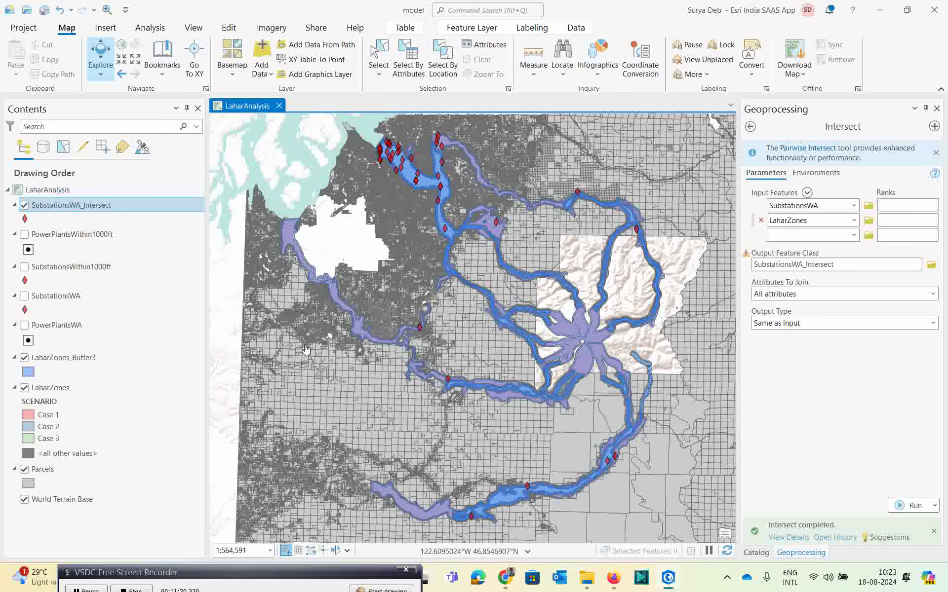
Turn off the SubstationsWA_Intersect layer and turn on SubstationsWithin1000ft.
click(24, 206)
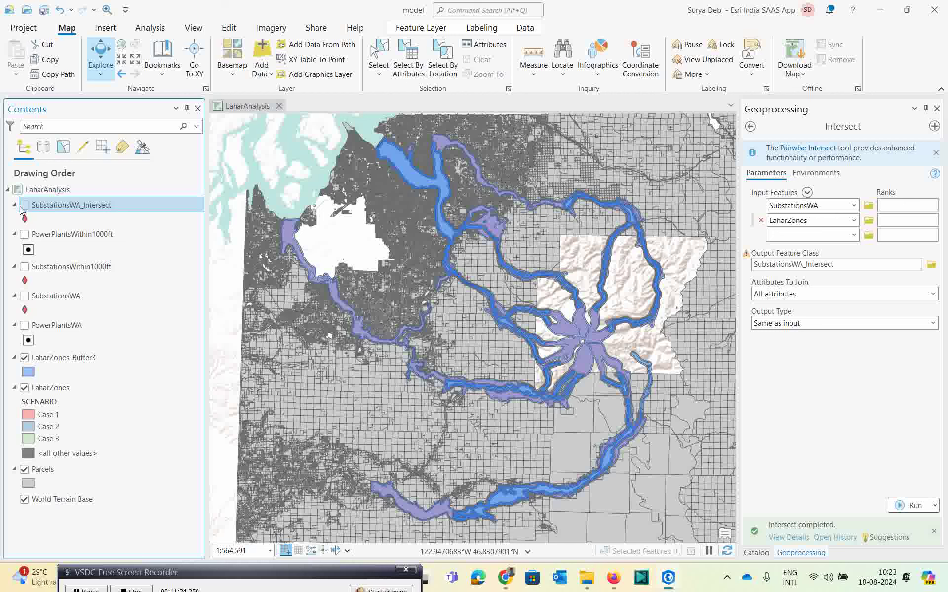
click(24, 269)
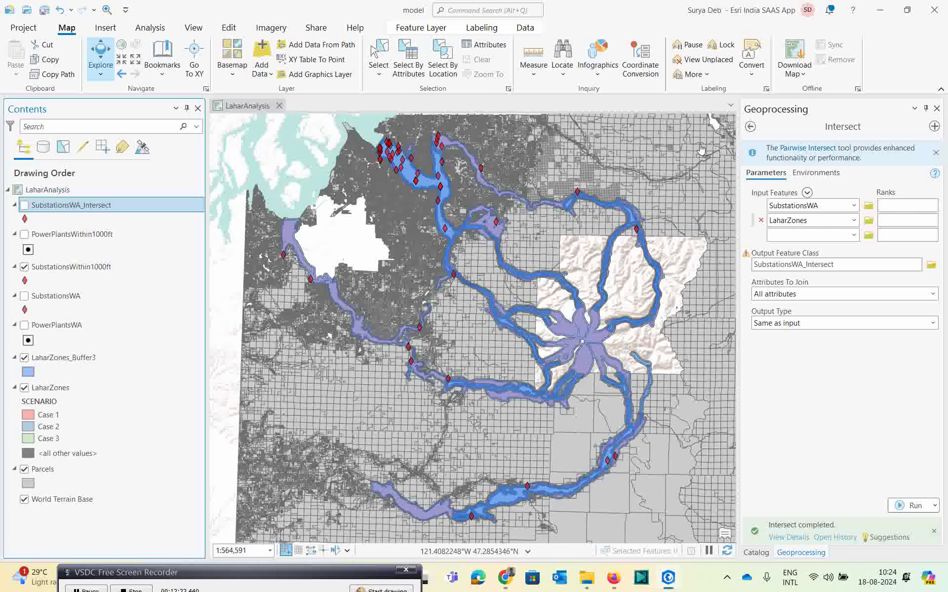
Leave the Intersect tool, search the geoprocessing tools for "spatial" and open the Spatial Join analysis tool.
click(750, 127)
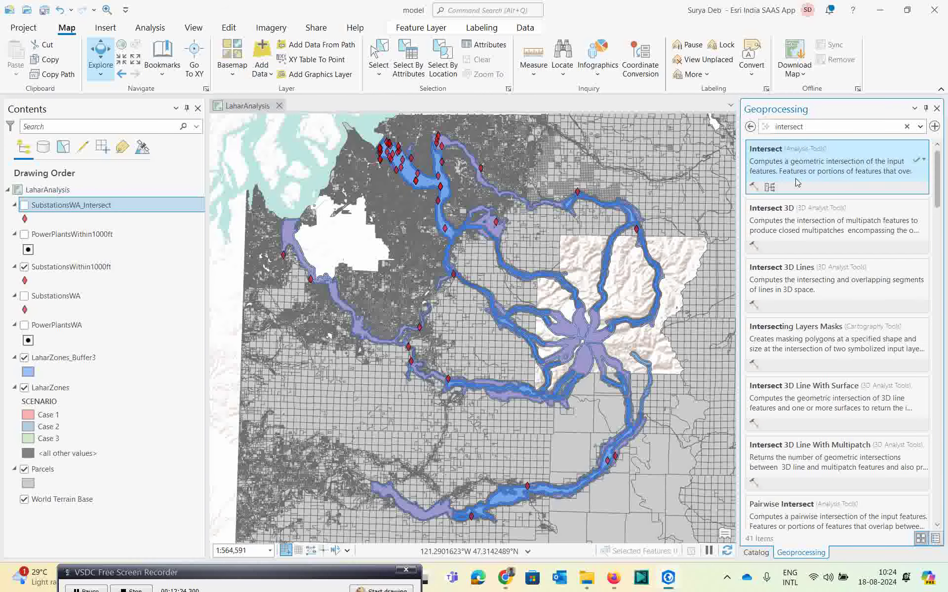
click(907, 126)
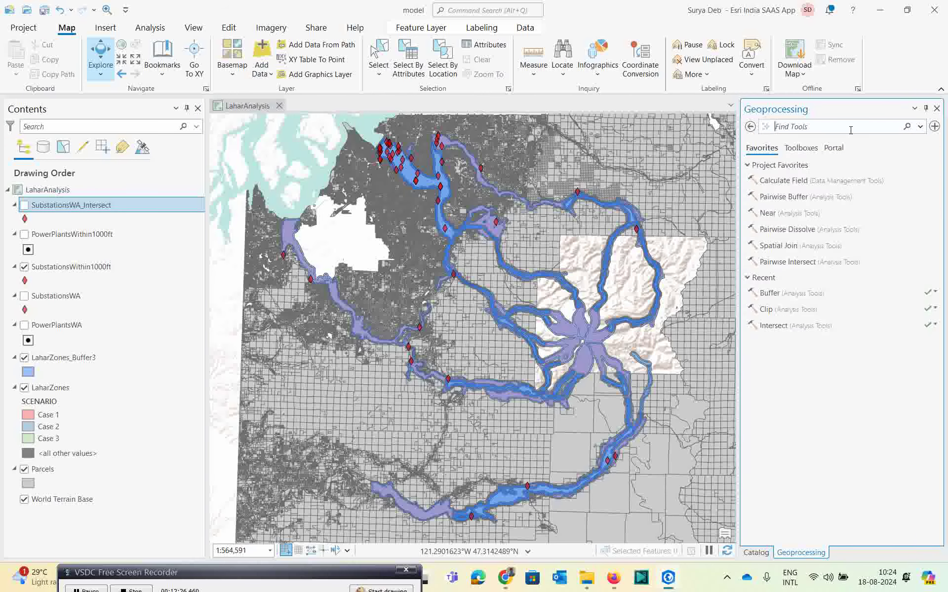
text(sp)
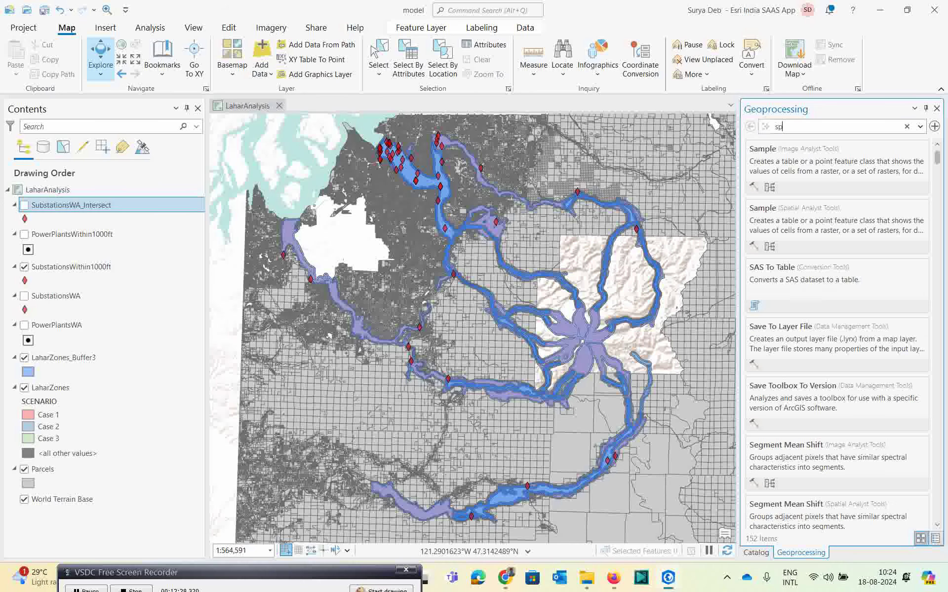
text(atial)
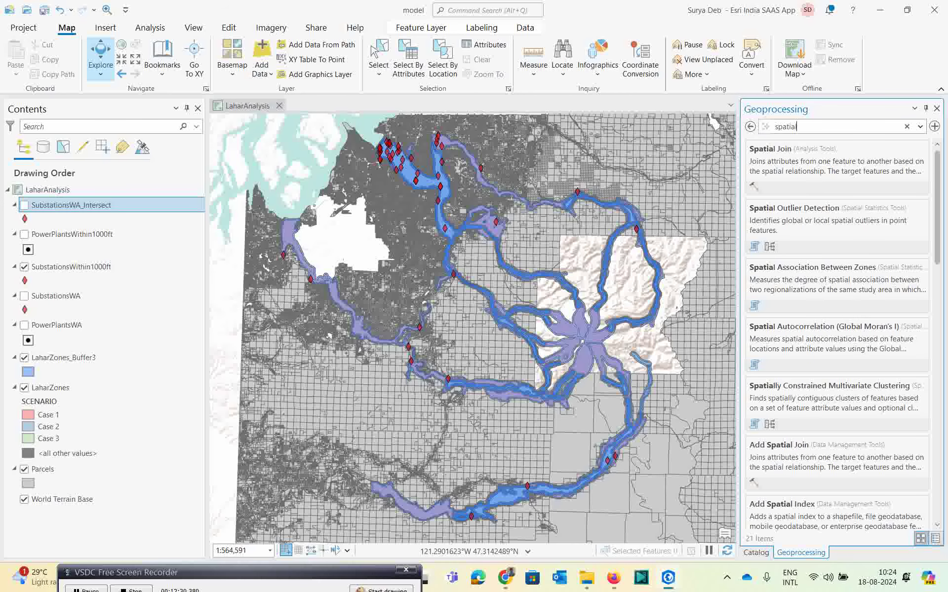
click(804, 166)
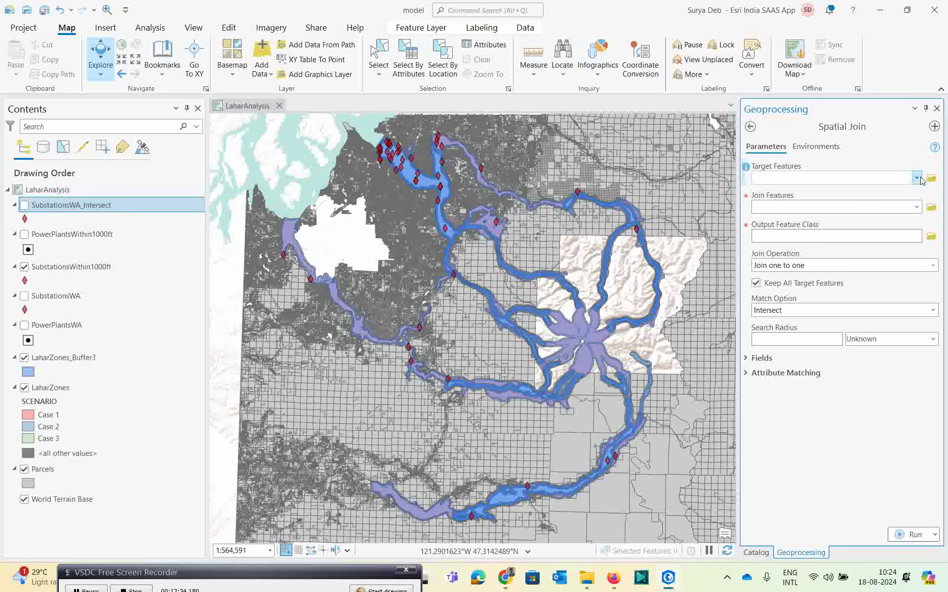
Set the spatial join's target features to SubstationsWithin1000ft and its join features to LaharZones.
click(917, 178)
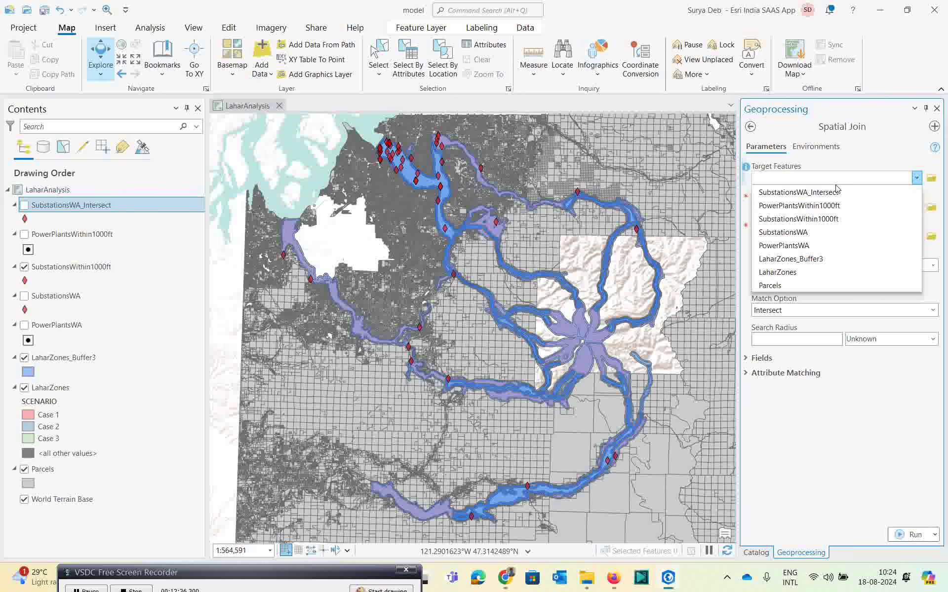
click(809, 219)
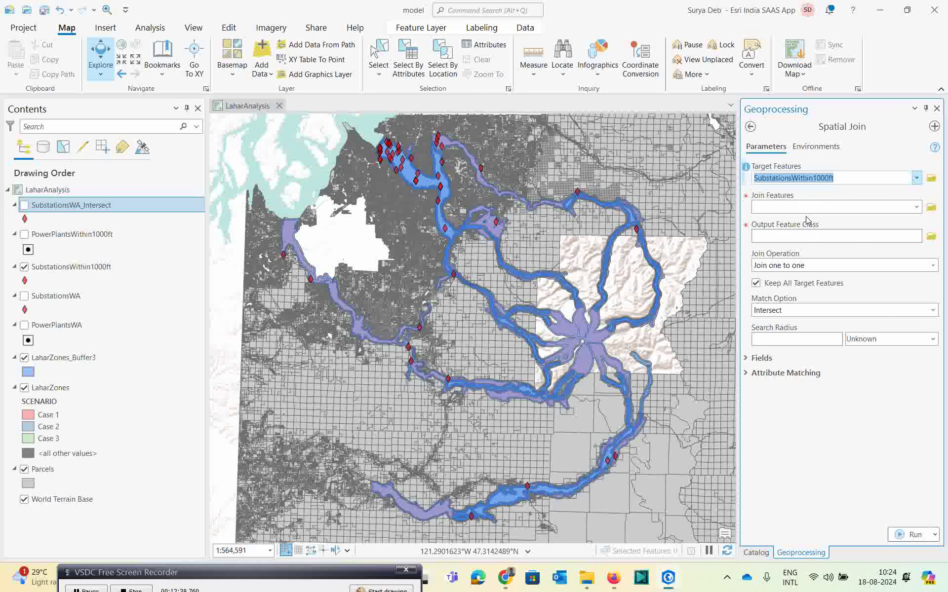
click(916, 208)
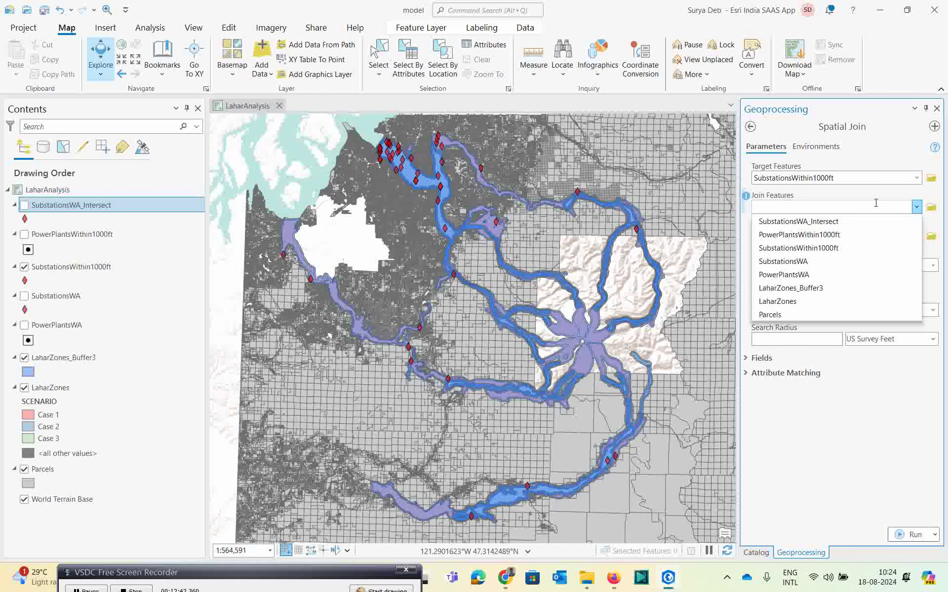
click(799, 302)
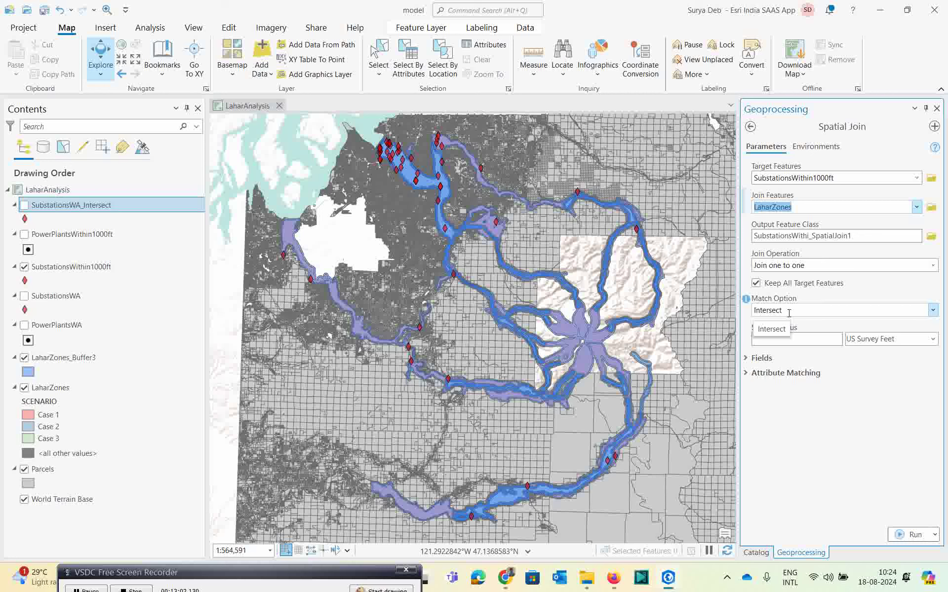
Name the spatial join's output feature class SubstationsWAi_SpatialJoin1 and run the tool.
double_click(860, 235)
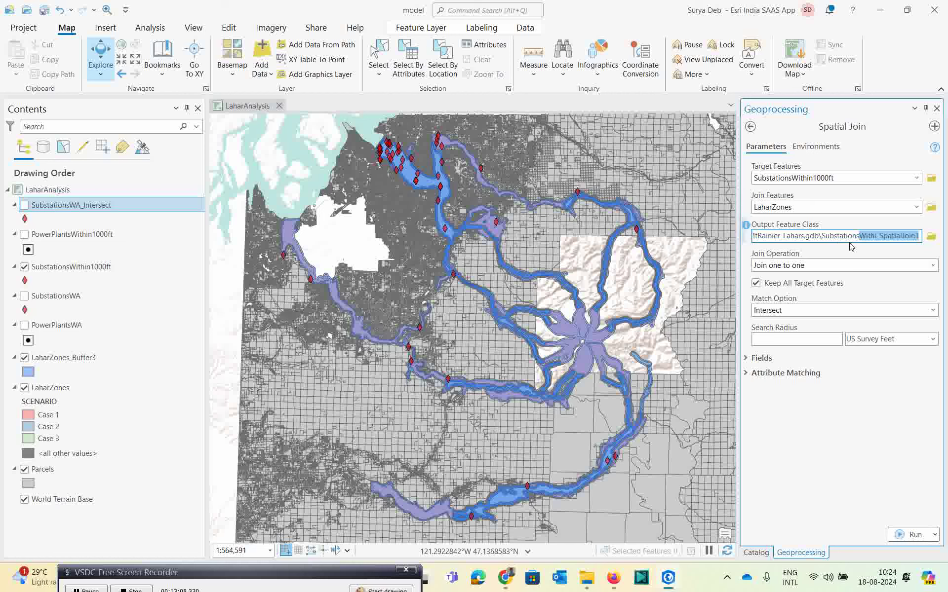
click(863, 236)
mouse_move(861, 236)
mouse_down()
mouse_move(912, 236)
mouse_move(874, 236)
mouse_up()
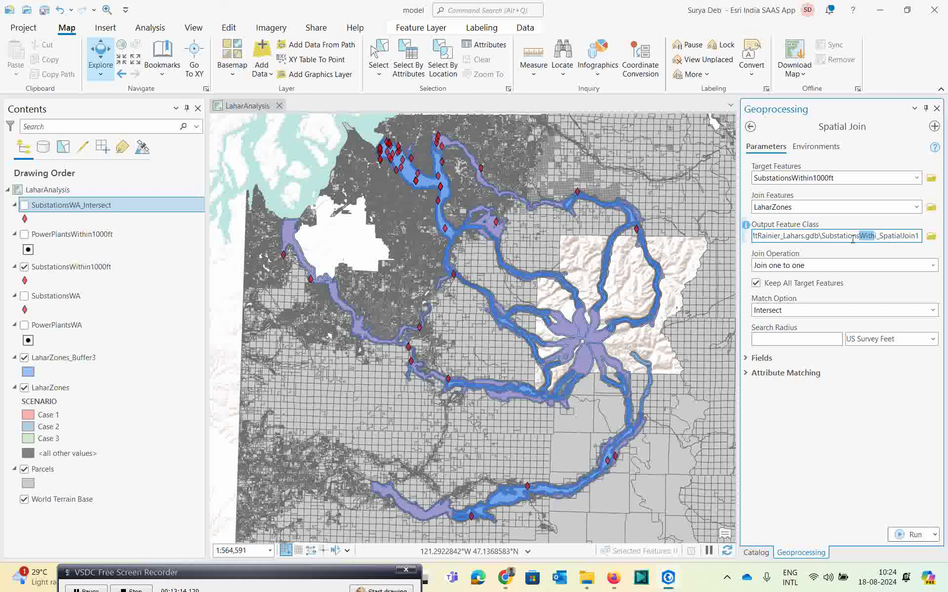
text(WA)
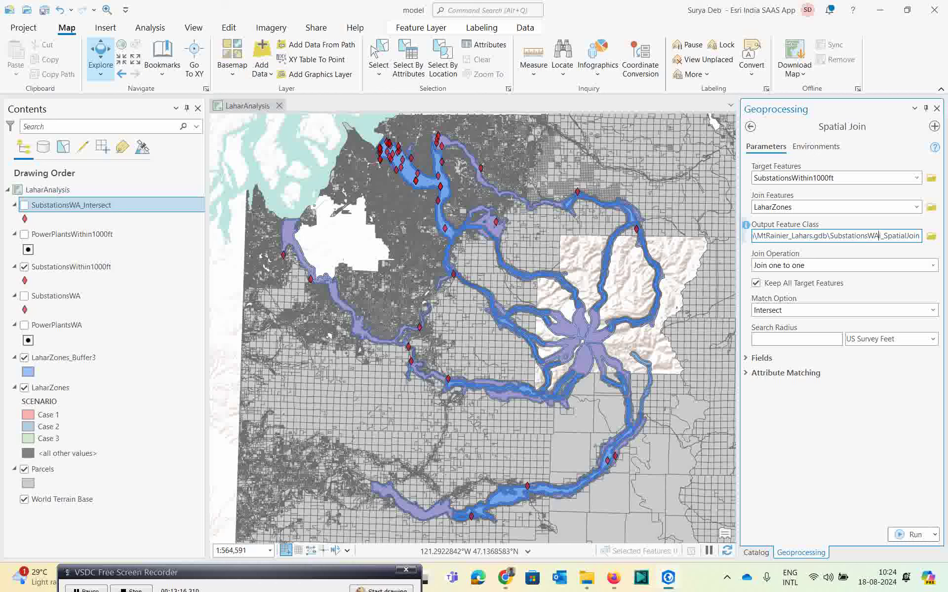
click(833, 473)
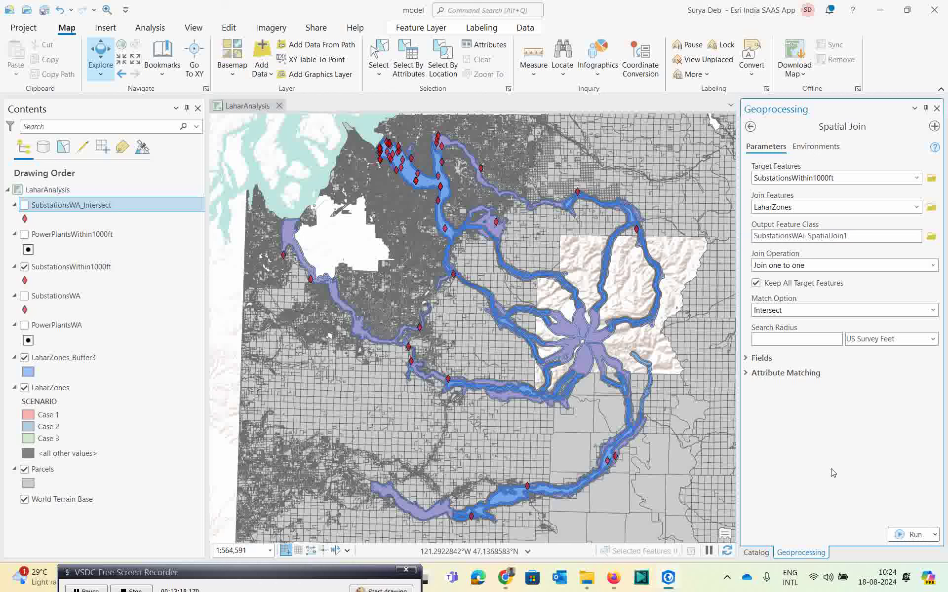
click(911, 537)
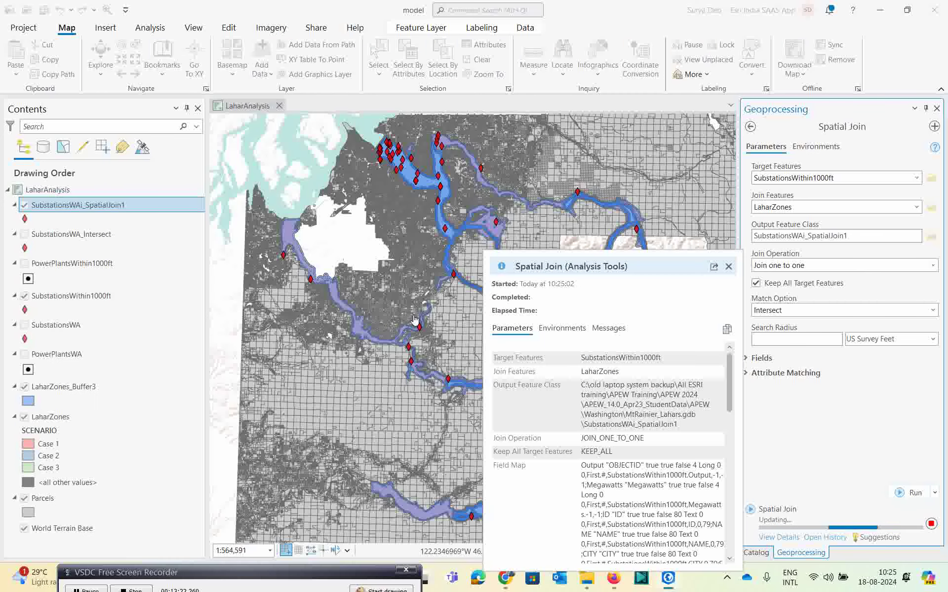
Turn off the SubstationsWithin1000ft layer and review the attribute table of SubstationsWAi_SpatialJoin1 through its SCENARIO field.
click(24, 296)
right_click(82, 209)
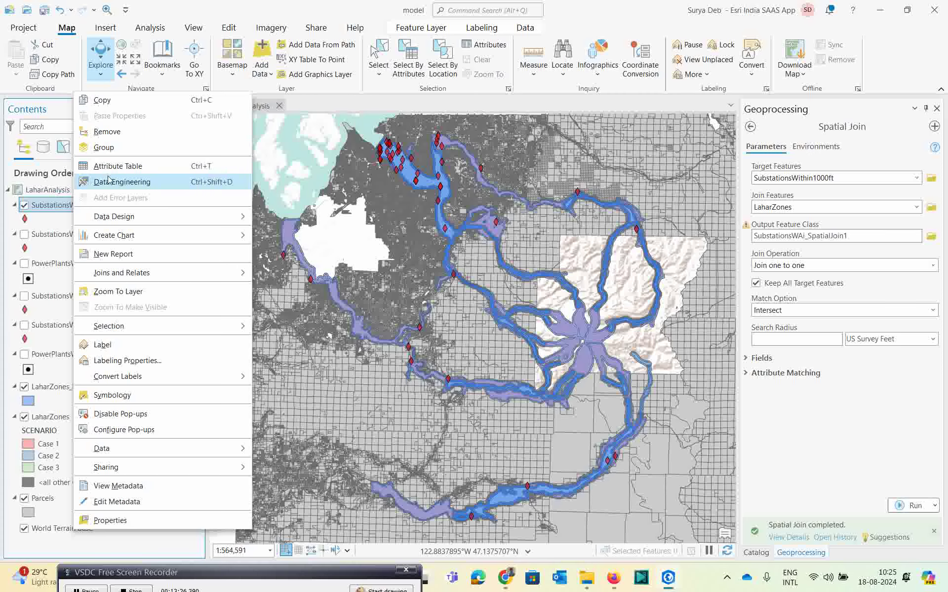
click(120, 166)
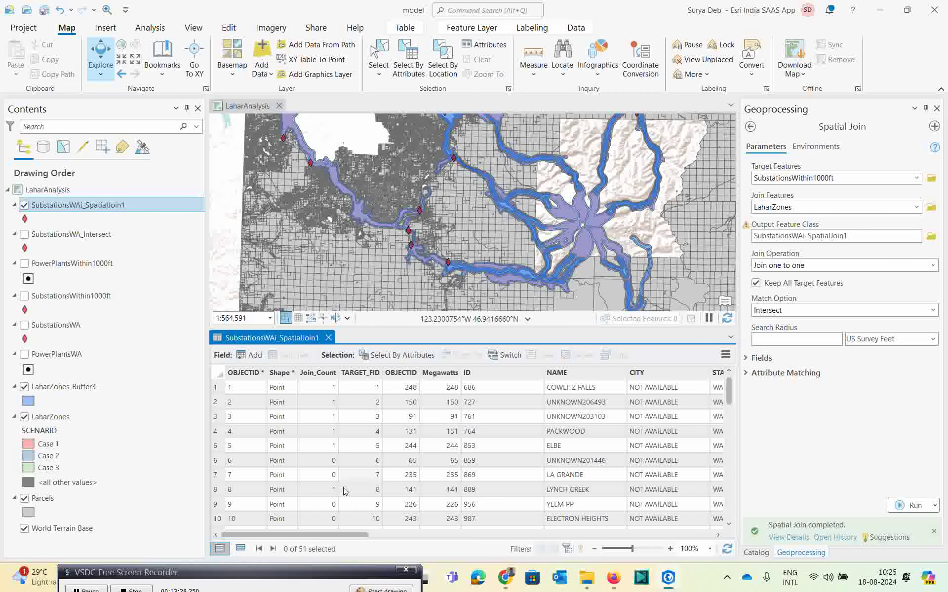
drag(301, 535, 632, 539)
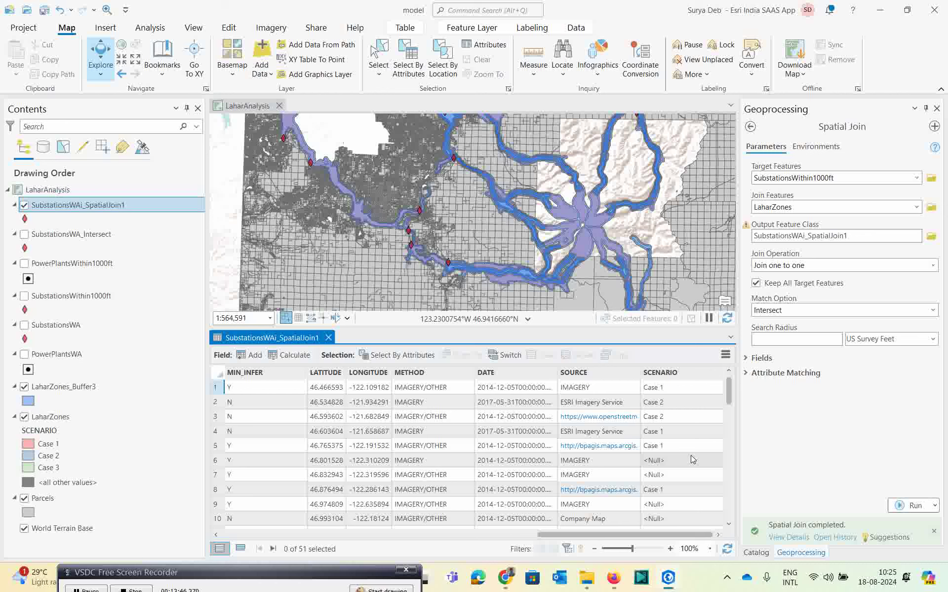
Summarize the SCENARIO field with the Sum of Megawatts into the output table SubstationsWAi_Sp_Statistics.
mouse_move(719, 380)
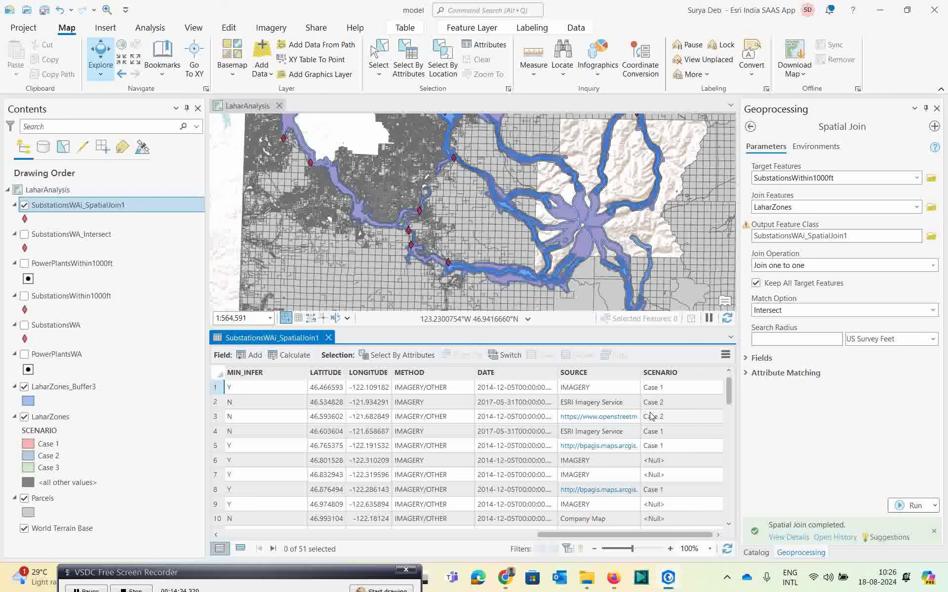
click(665, 375)
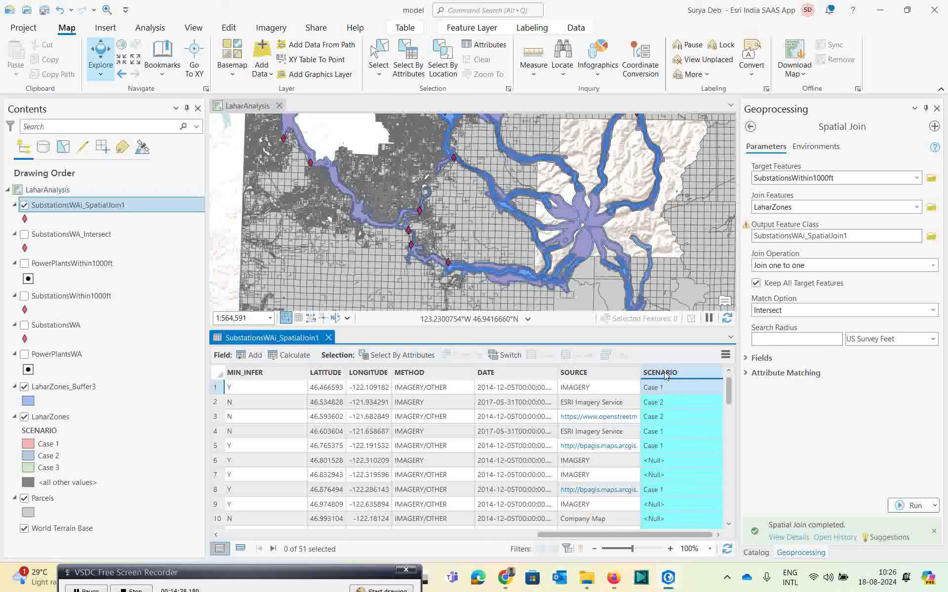
right_click(665, 376)
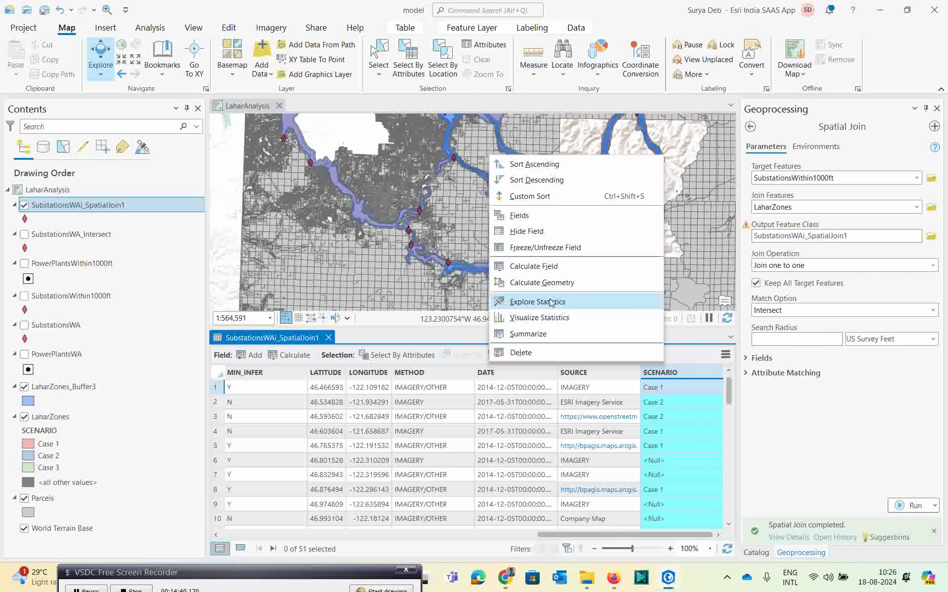
click(528, 334)
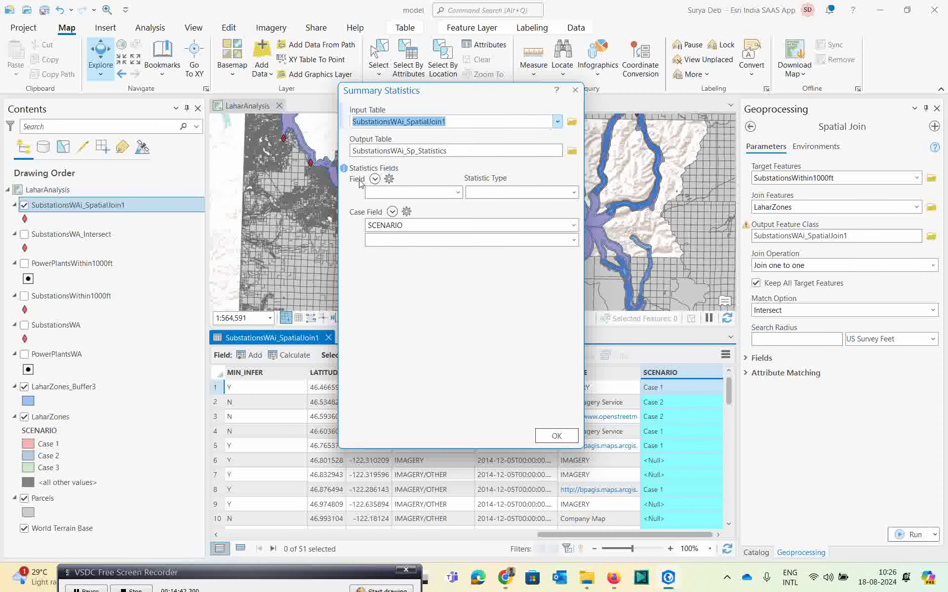
click(457, 192)
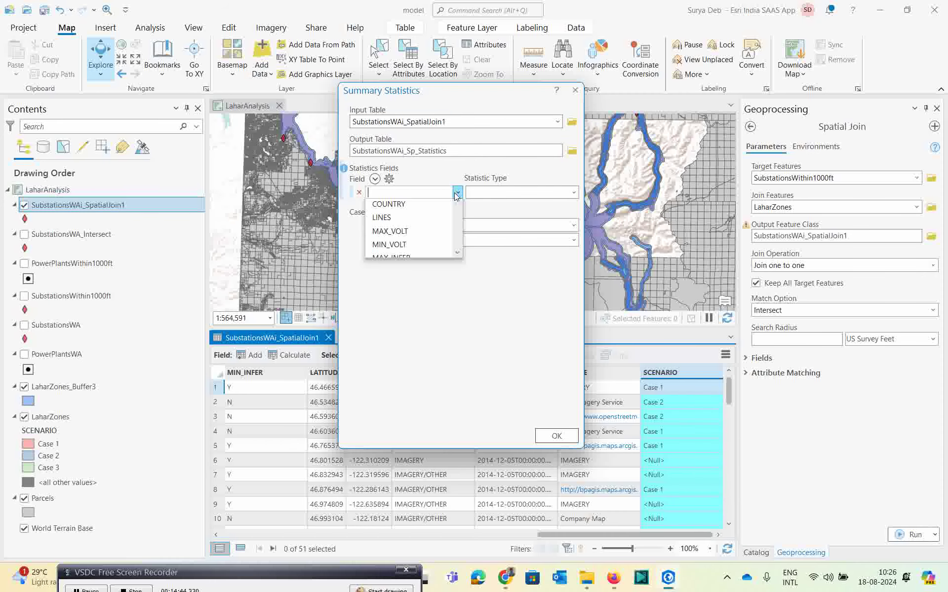
drag(456, 316, 460, 341)
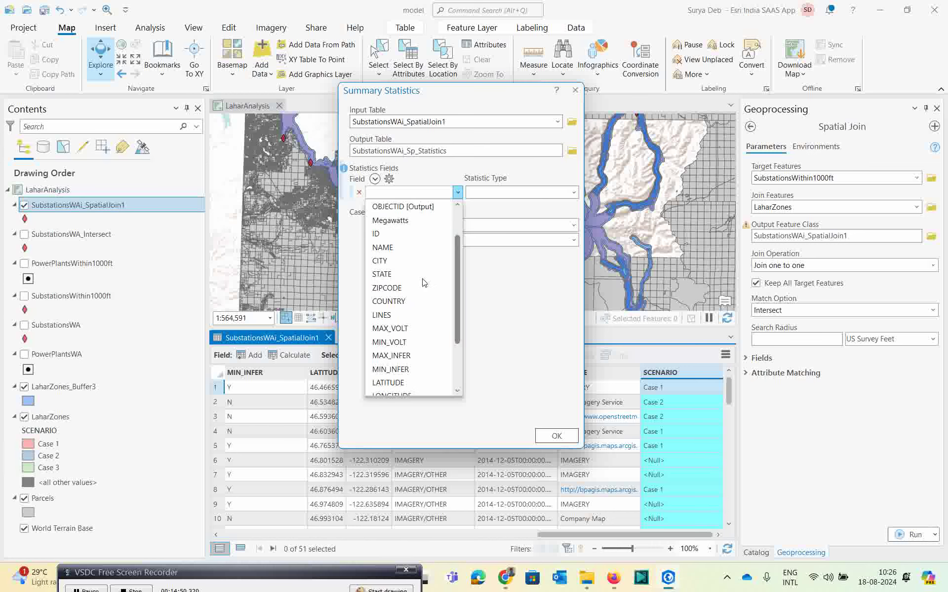
click(400, 223)
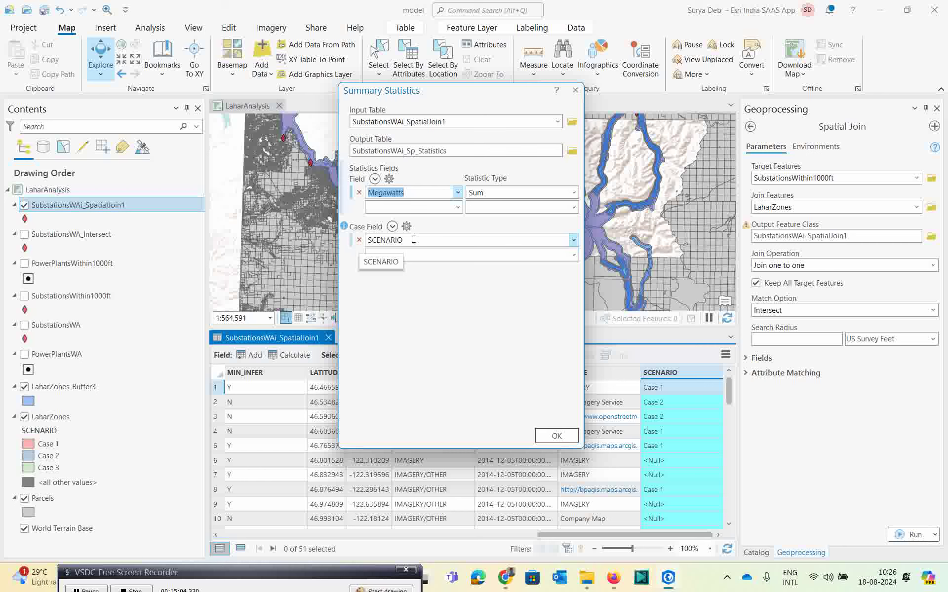
click(555, 436)
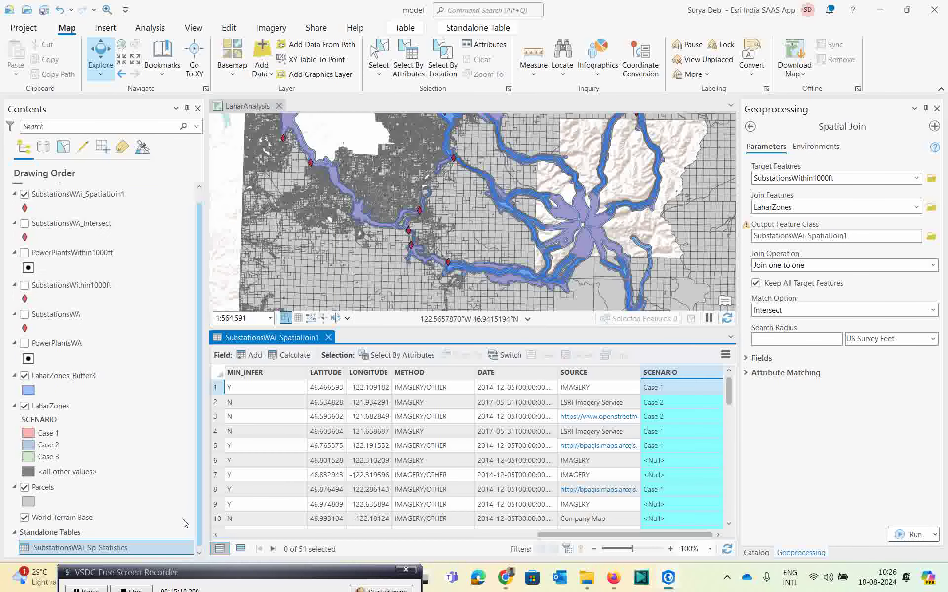
Examine the frequency and summed megawatts per scenario in the SubstationsWAi_Sp_Statistics table, and close both open tables.
right_click(58, 549)
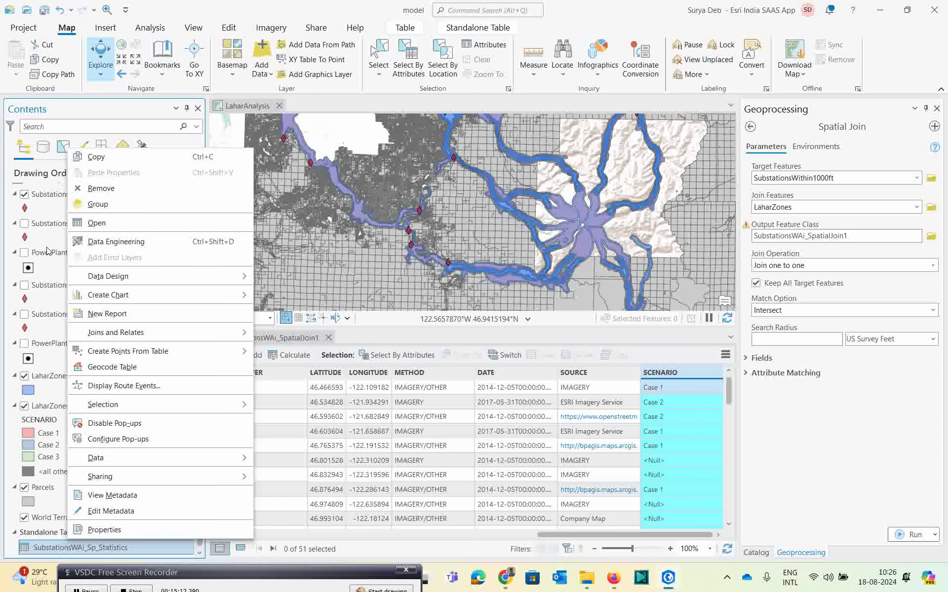
click(97, 223)
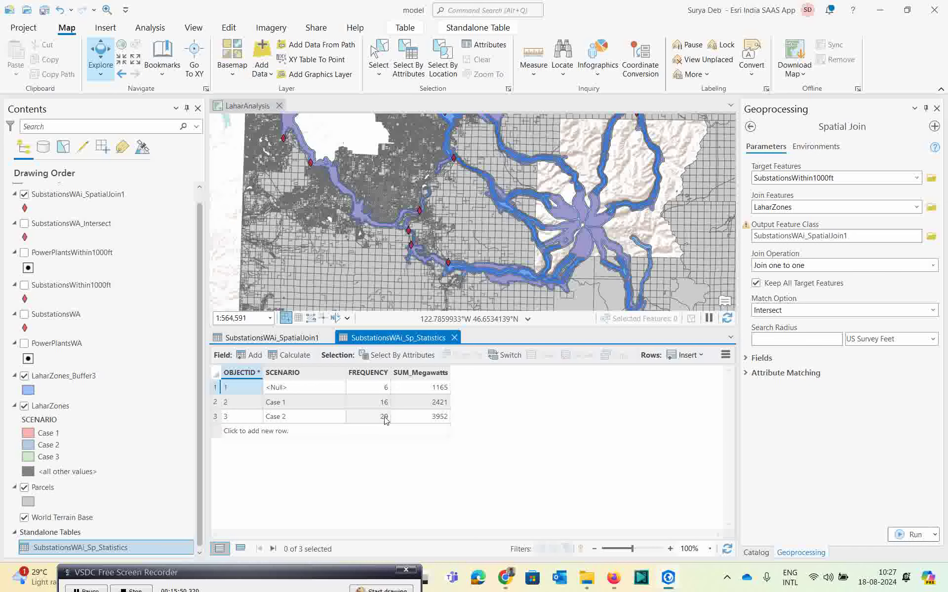
click(454, 338)
click(328, 338)
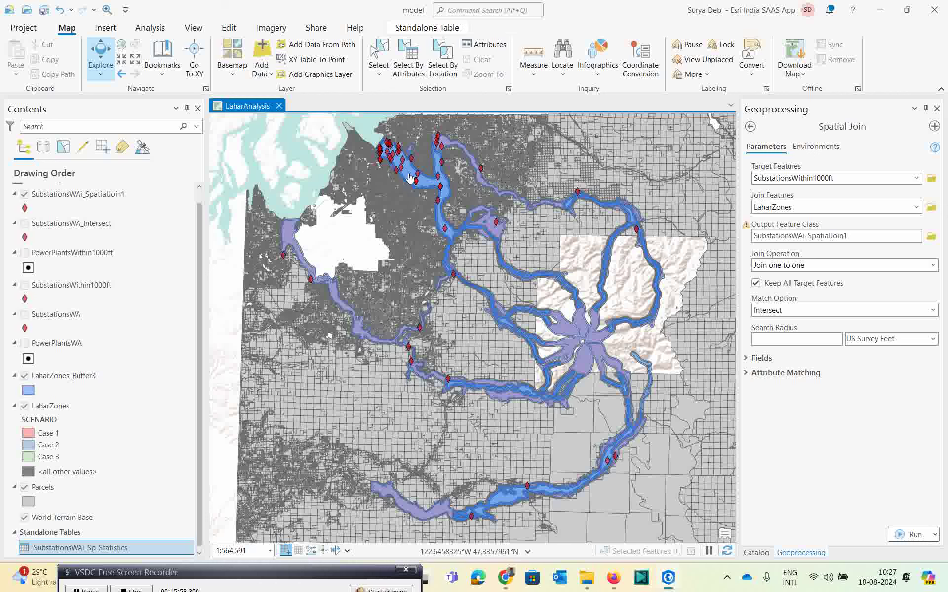
Open the map from LaharAnalysis_ModelBuilder.mapx in the project's ModelBuilder folder and turn off its PowerPlantsWA layer.
click(756, 552)
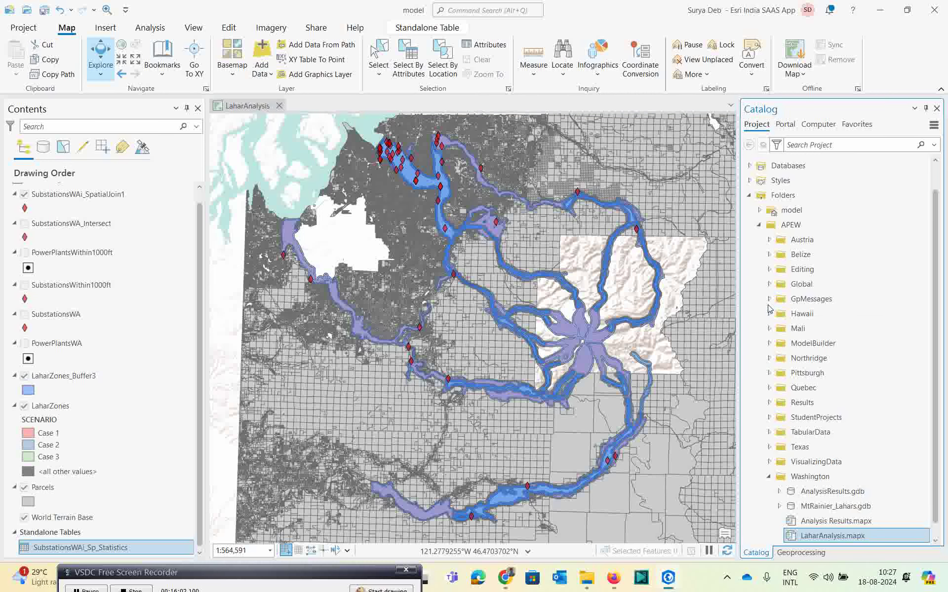
click(768, 345)
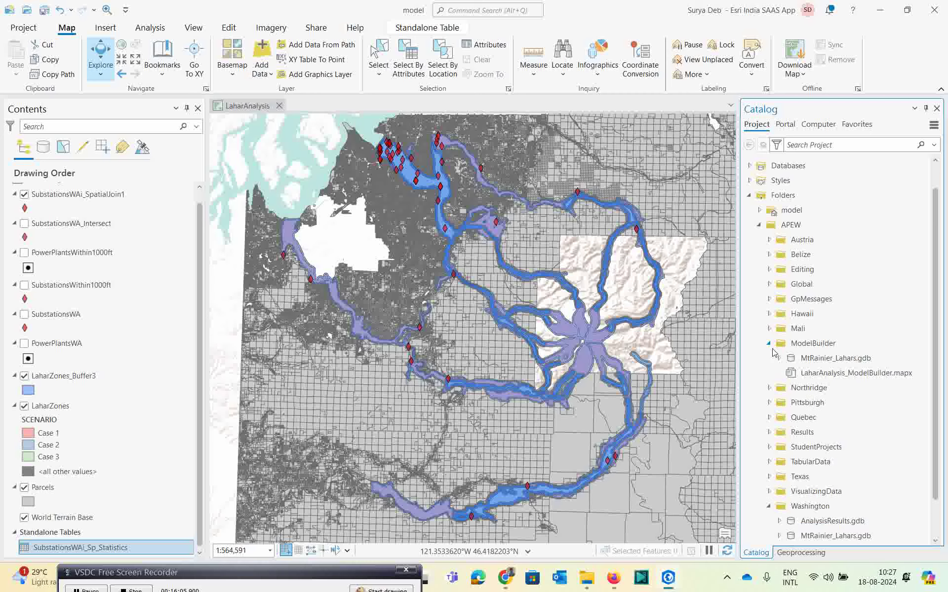
right_click(798, 373)
click(674, 376)
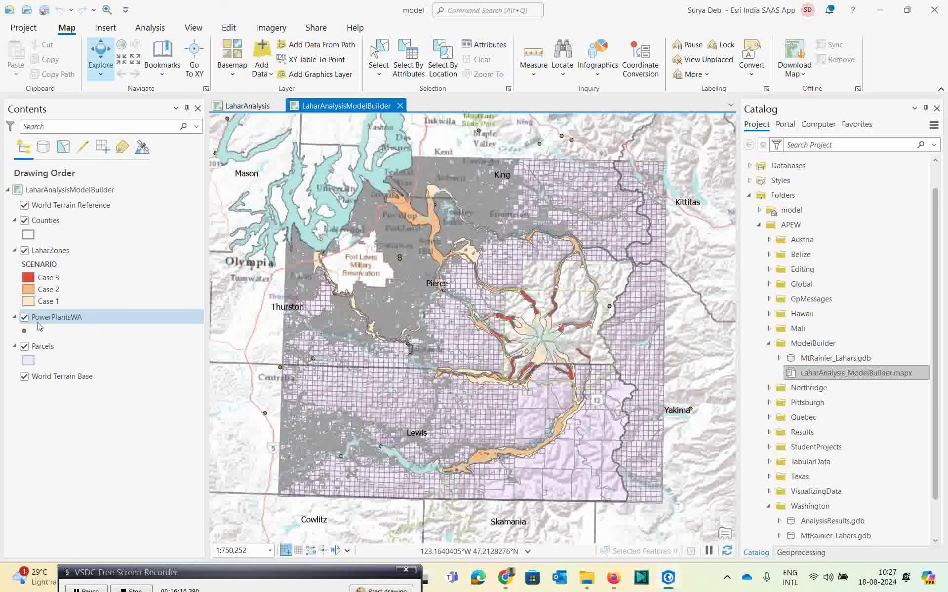
click(24, 317)
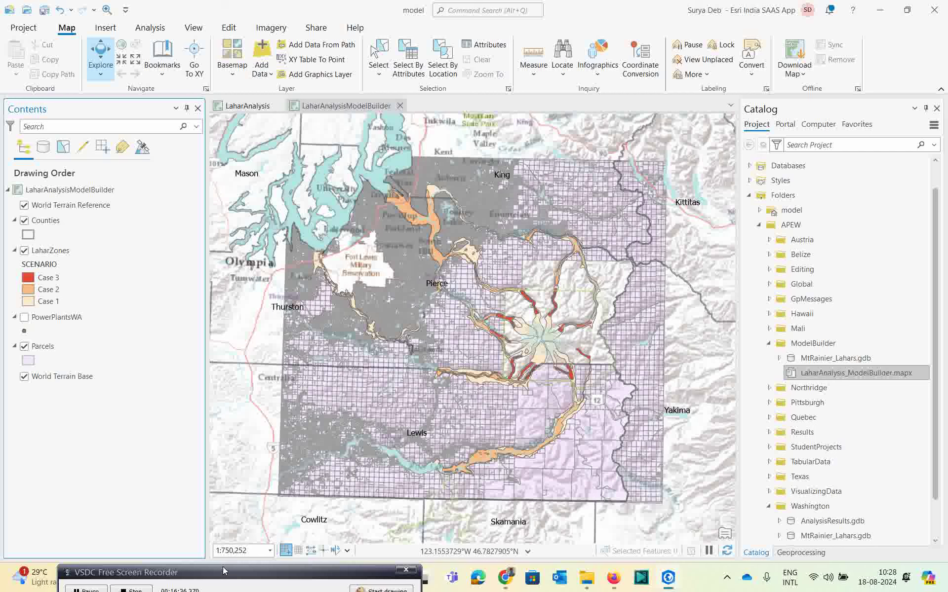
drag(223, 574, 220, 567)
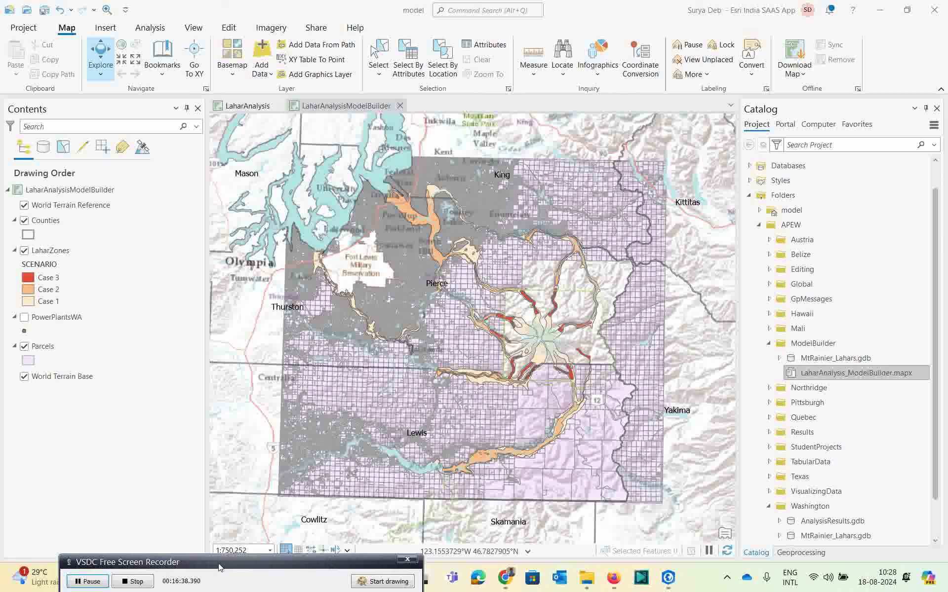